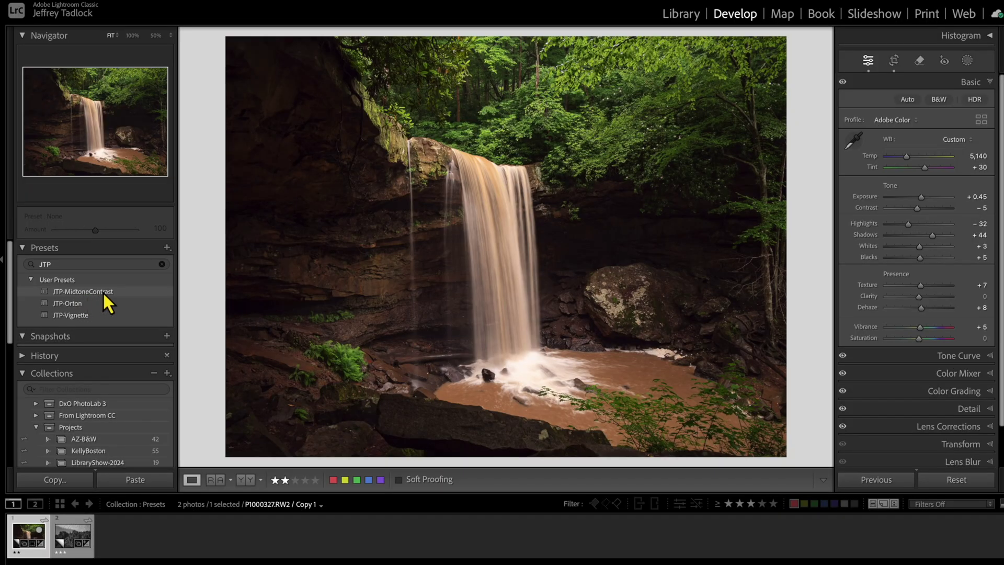
pyautogui.click(968, 60)
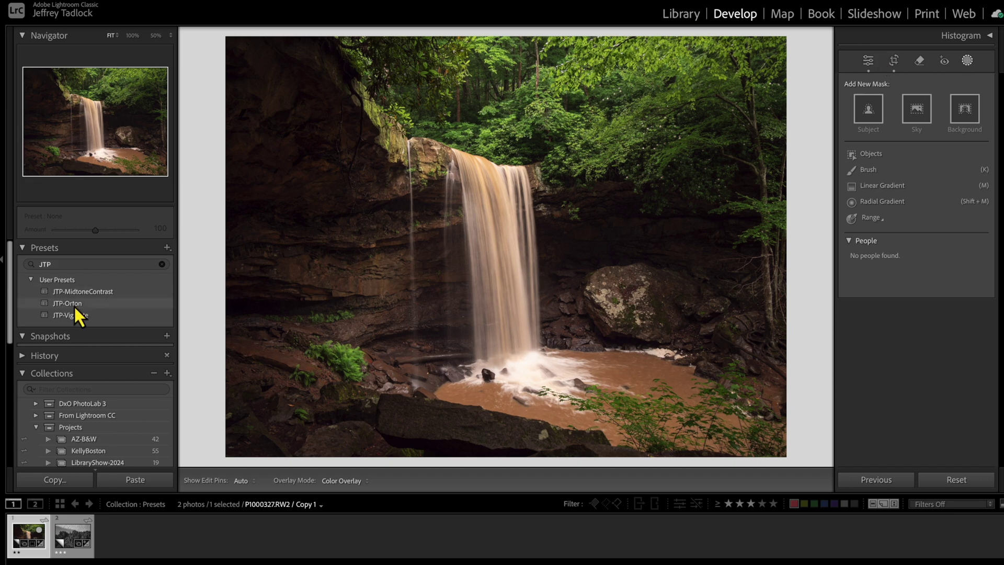
pyautogui.hotkey('shift', 'w')
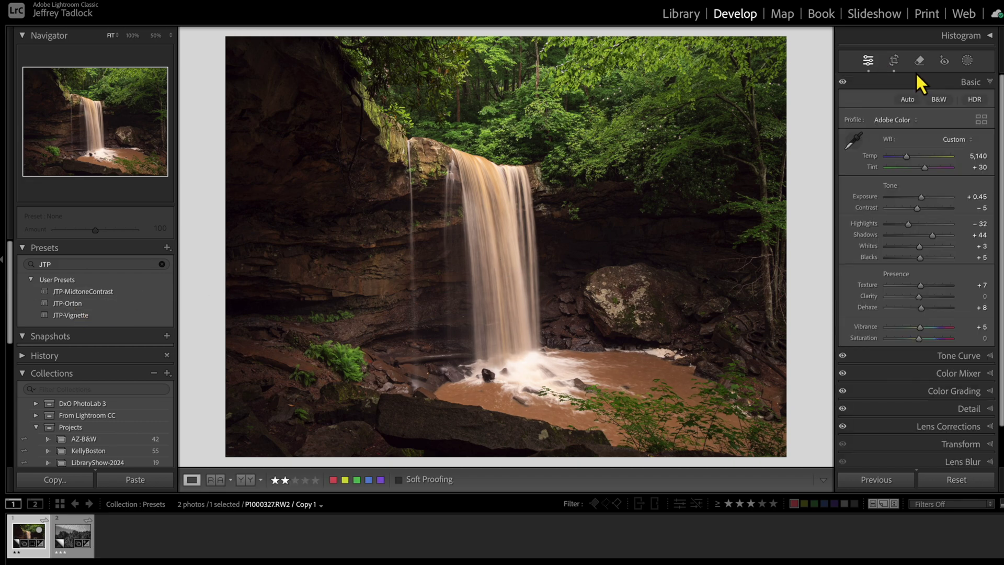
pyautogui.click(968, 60)
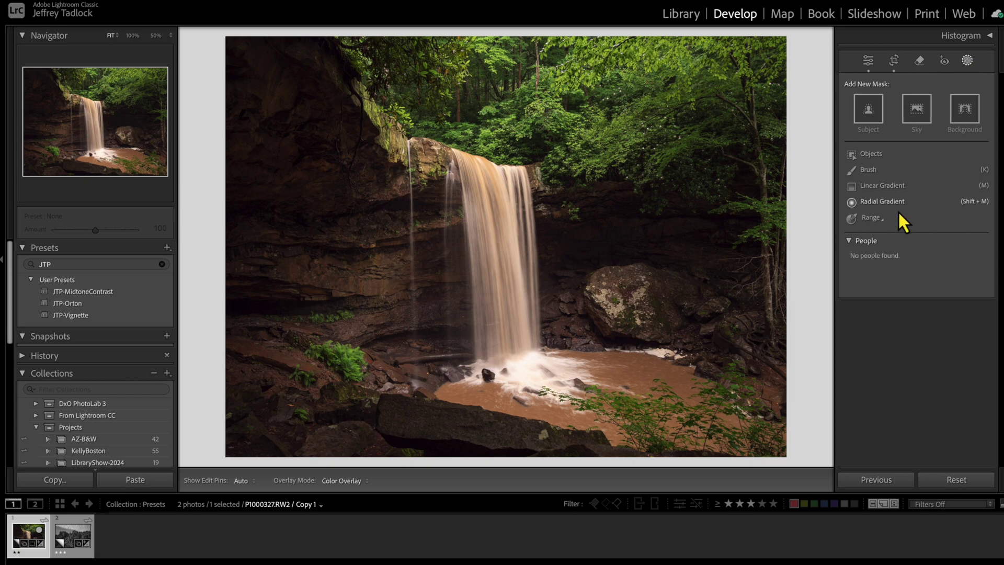
pyautogui.click(881, 219)
pyautogui.click(891, 257)
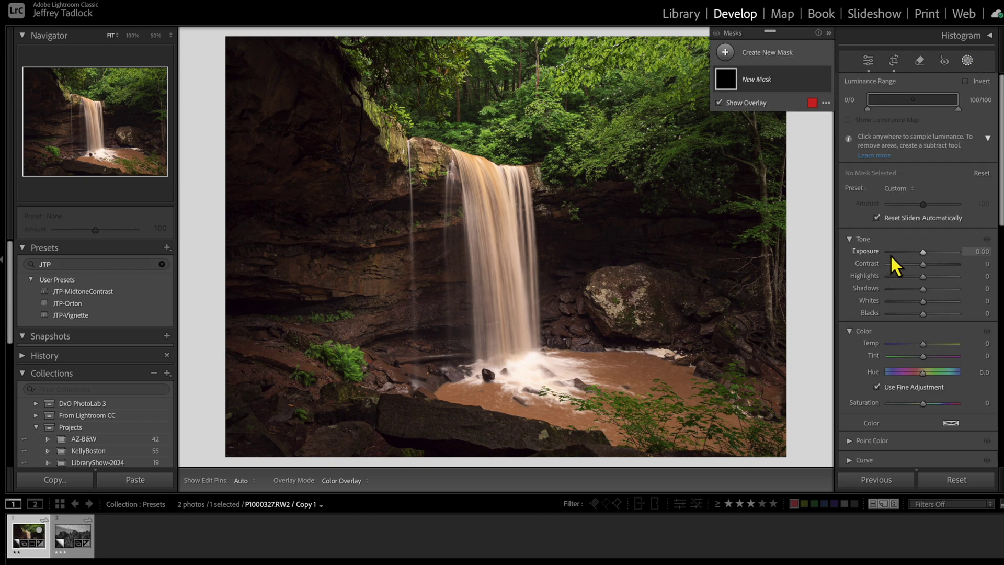
pyautogui.moveTo(867, 103); pyautogui.dragTo(887, 105)
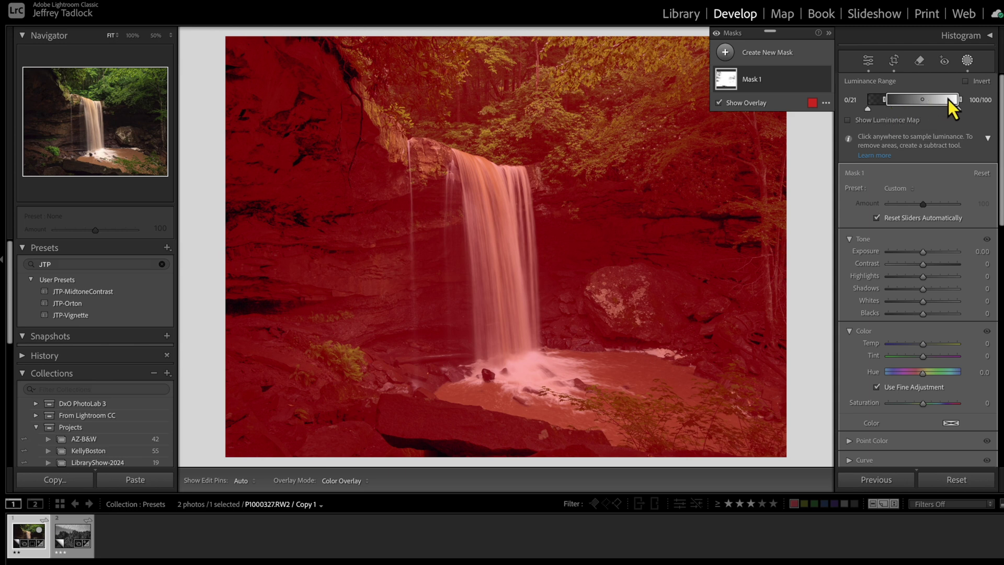
pyautogui.moveTo(958, 100); pyautogui.dragTo(940, 100)
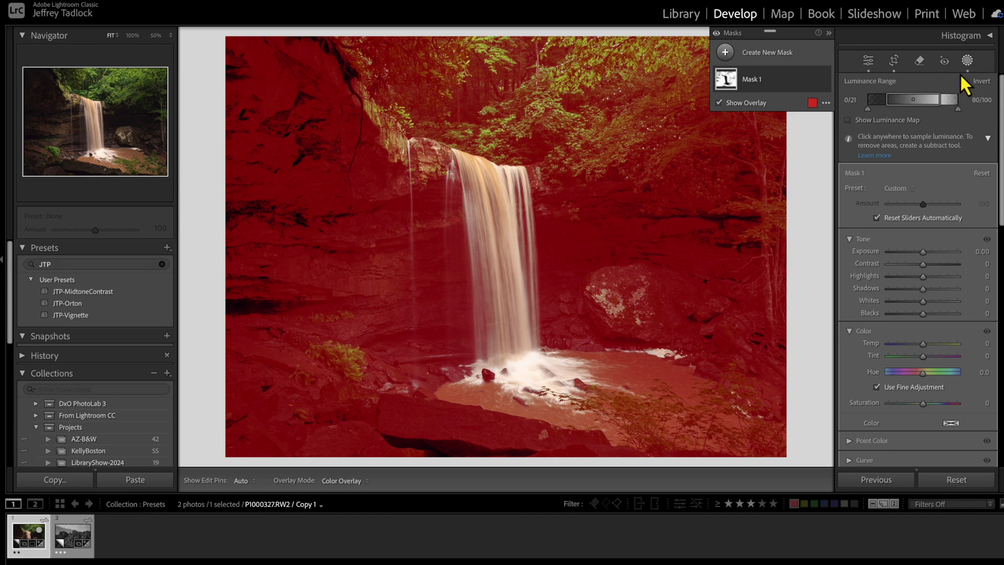
pyautogui.click(813, 79)
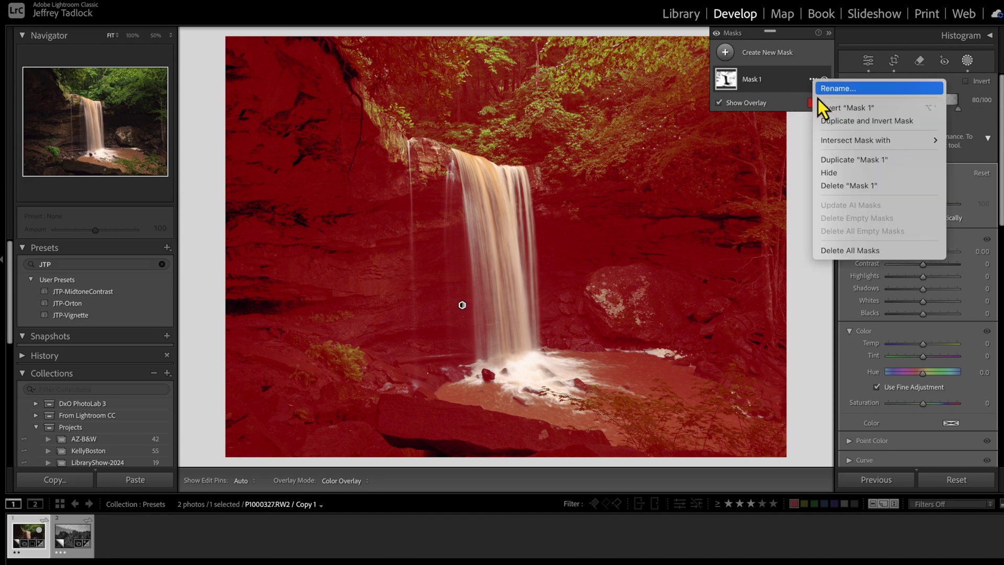
pyautogui.click(834, 185)
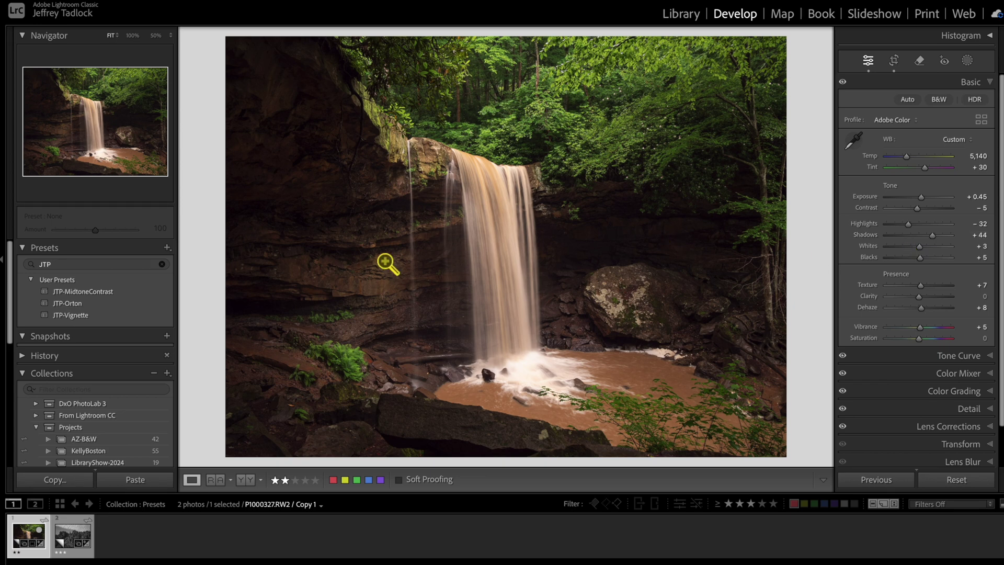
# Apply the JTP-Orton preset to the waterfall photo and toggle the Orton mask's visibility to compare its effect.
pyautogui.click(73, 307)
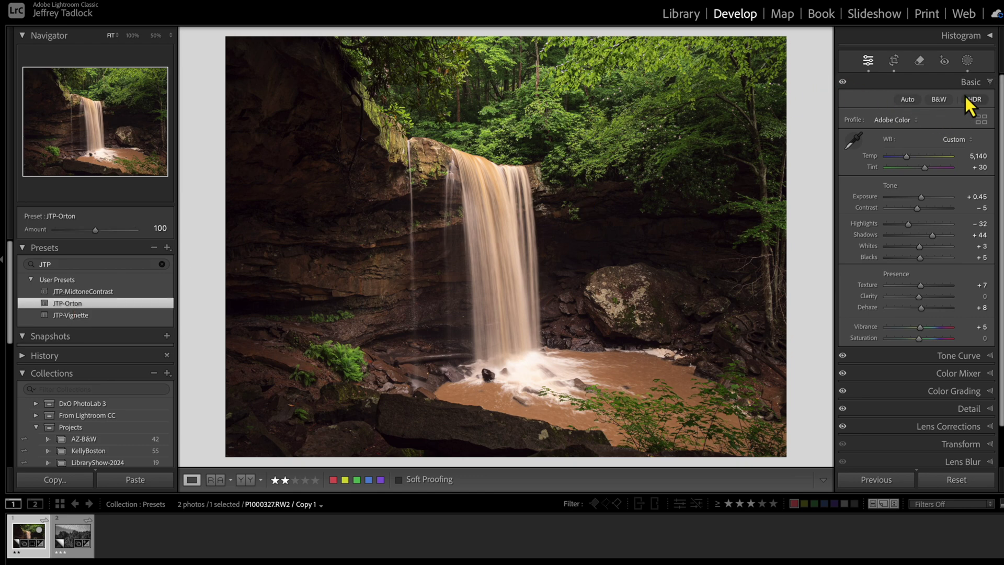
pyautogui.click(969, 61)
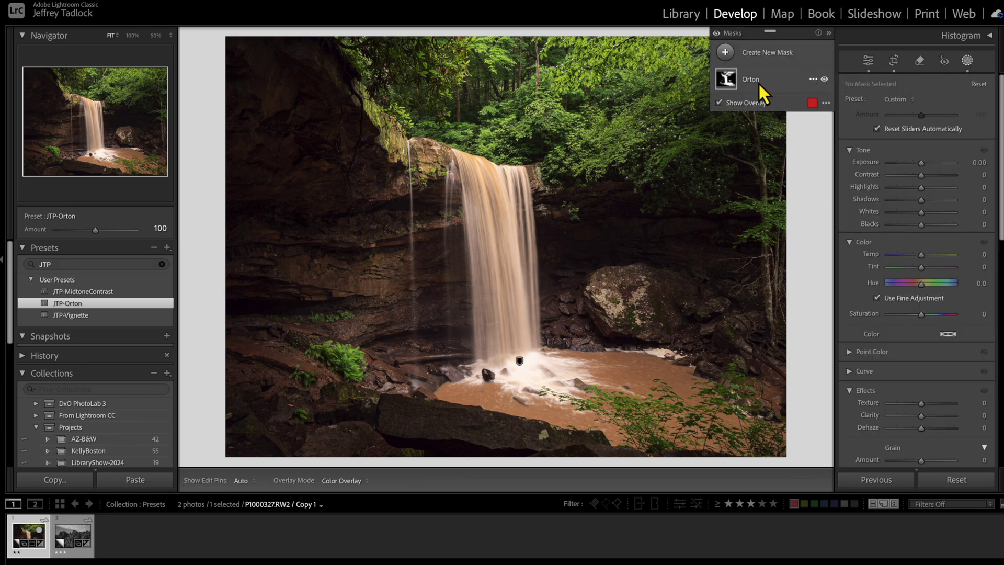
pyautogui.click(825, 80)
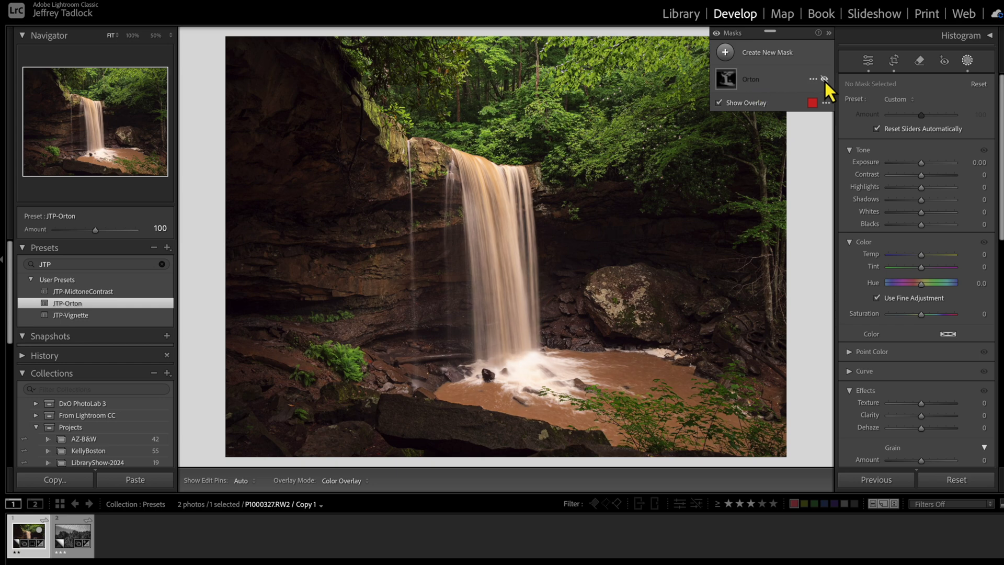
pyautogui.click(824, 79)
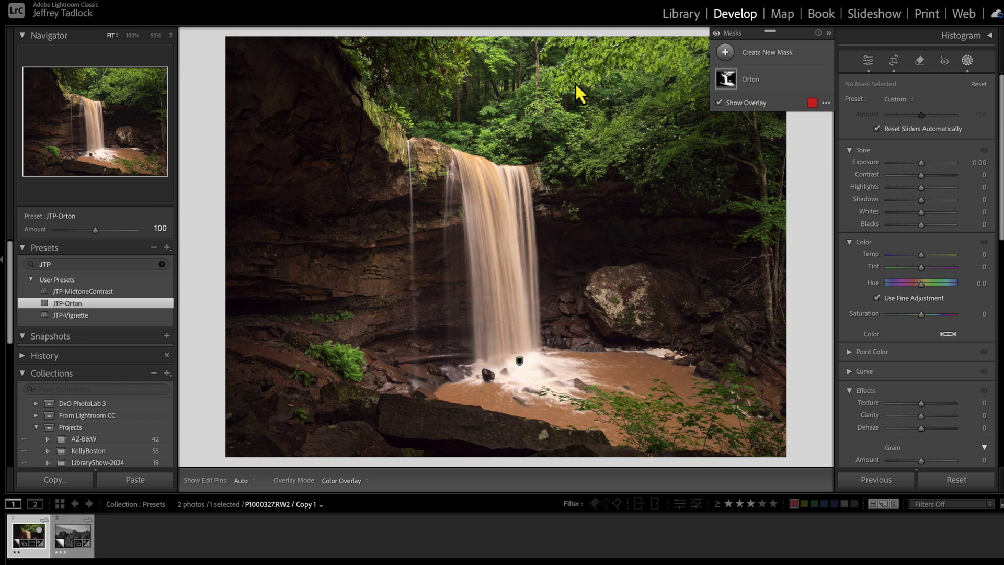
# Widen the Orton mask's luminance range so its lower limits are 50/71, and review its adjustment settings.
pyautogui.click(728, 80)
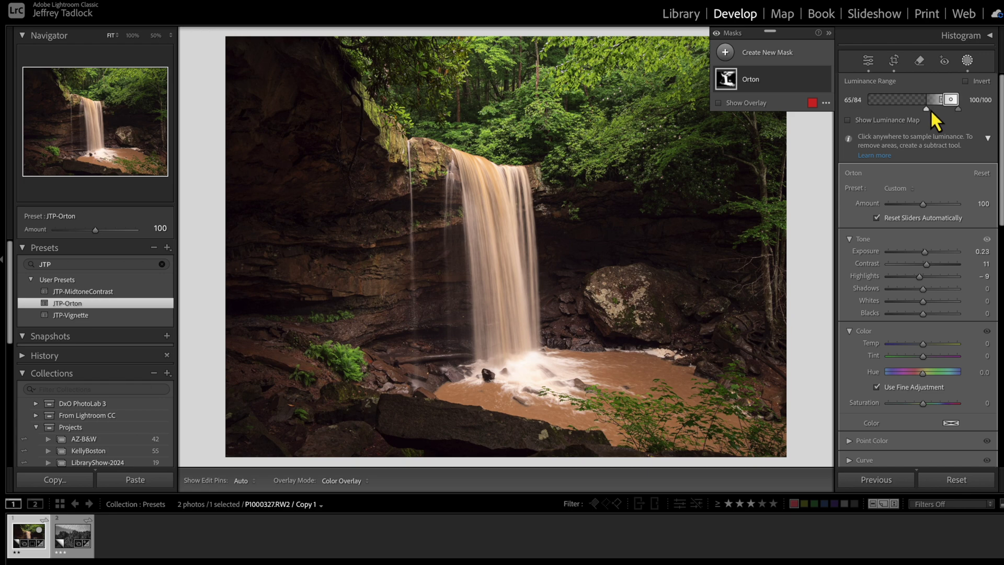
pyautogui.moveTo(940, 100)
pyautogui.mouseDown()
pyautogui.moveTo(915, 109)
pyautogui.moveTo(929, 99)
pyautogui.mouseUp()
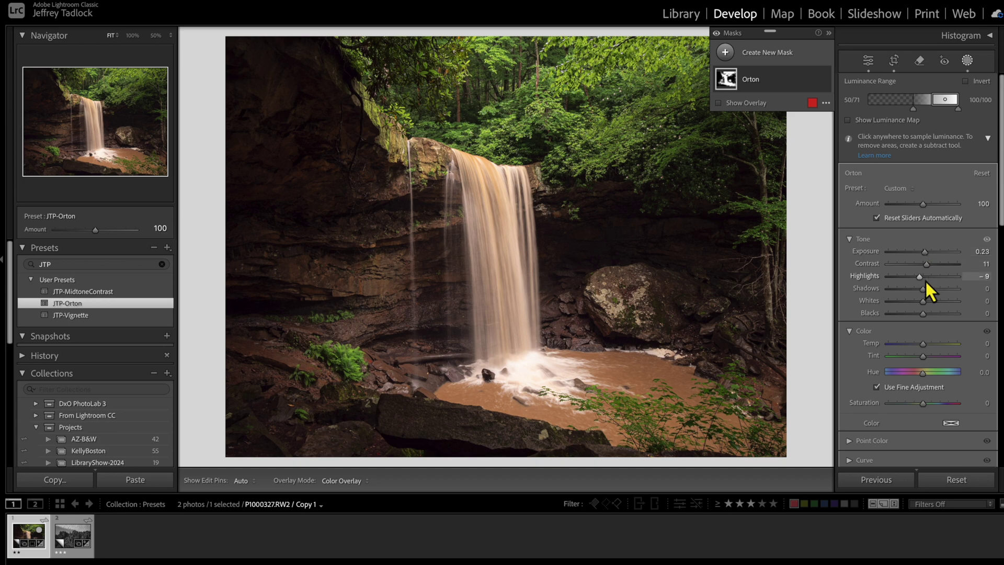
pyautogui.scroll(-5, 927, 283)
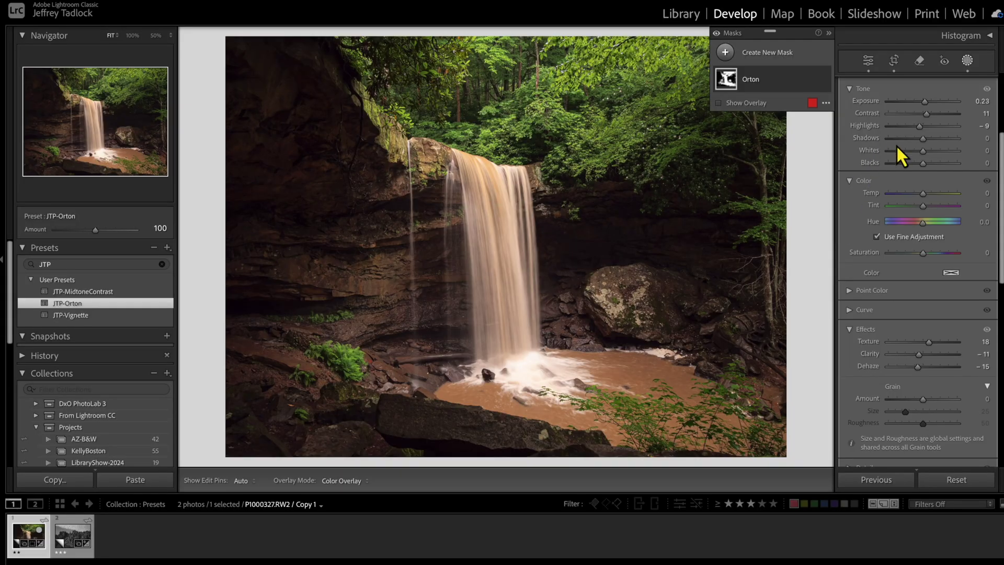
pyautogui.scroll(3, 898, 148)
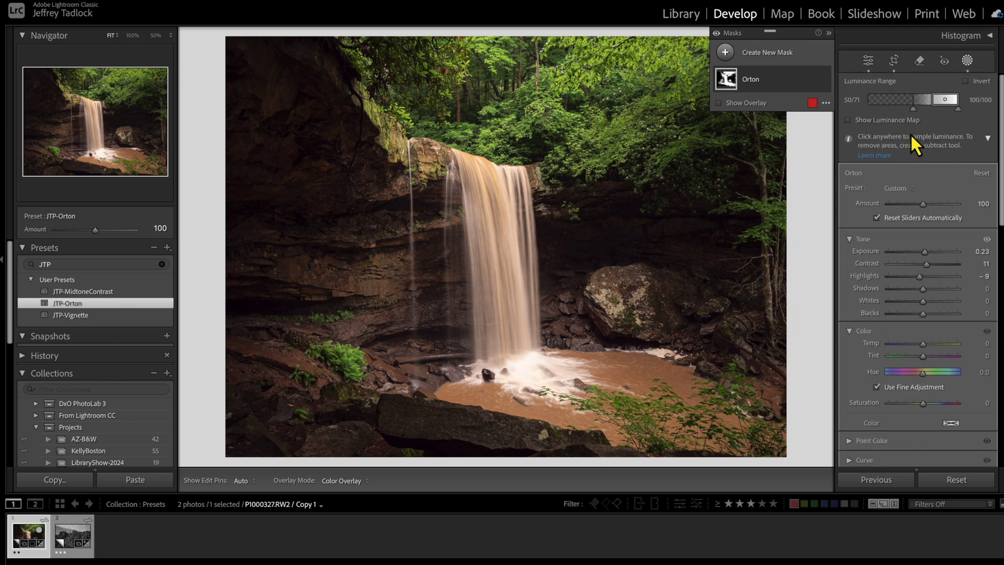
# Fine-tune the Orton mask by setting Exposure to 0.28 and Dehaze to −26.
pyautogui.moveTo(922, 206)
pyautogui.mouseDown()
pyautogui.moveTo(937, 208)
pyautogui.moveTo(909, 206)
pyautogui.mouseUp()
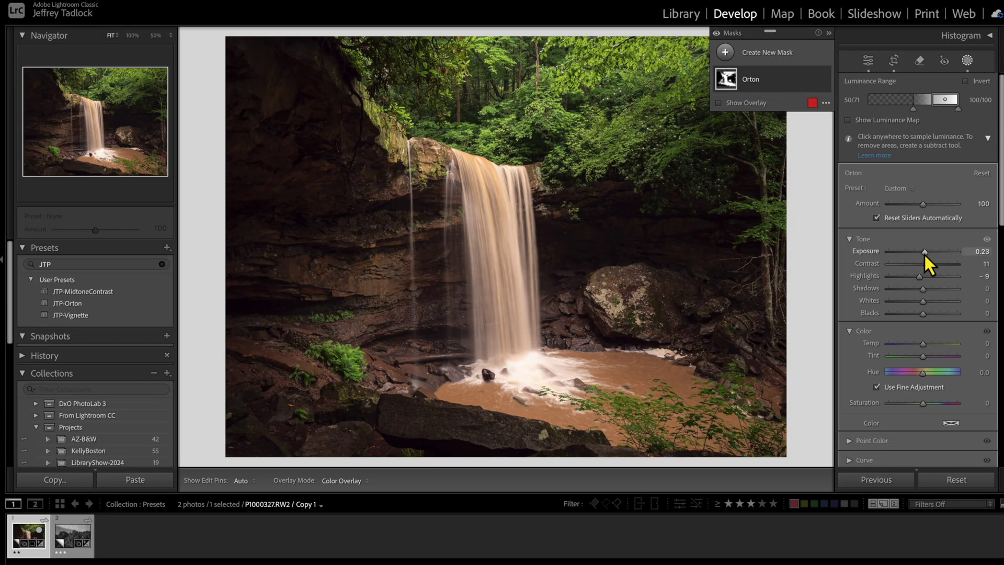
pyautogui.moveTo(924, 253); pyautogui.dragTo(925, 254)
pyautogui.scroll(-5, 929, 307)
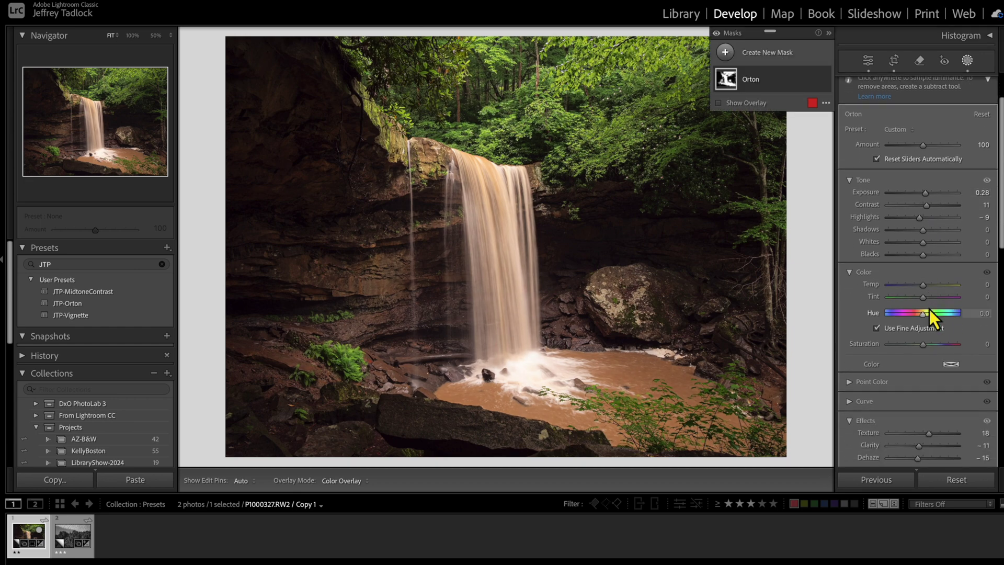
pyautogui.moveTo(919, 389); pyautogui.dragTo(915, 387)
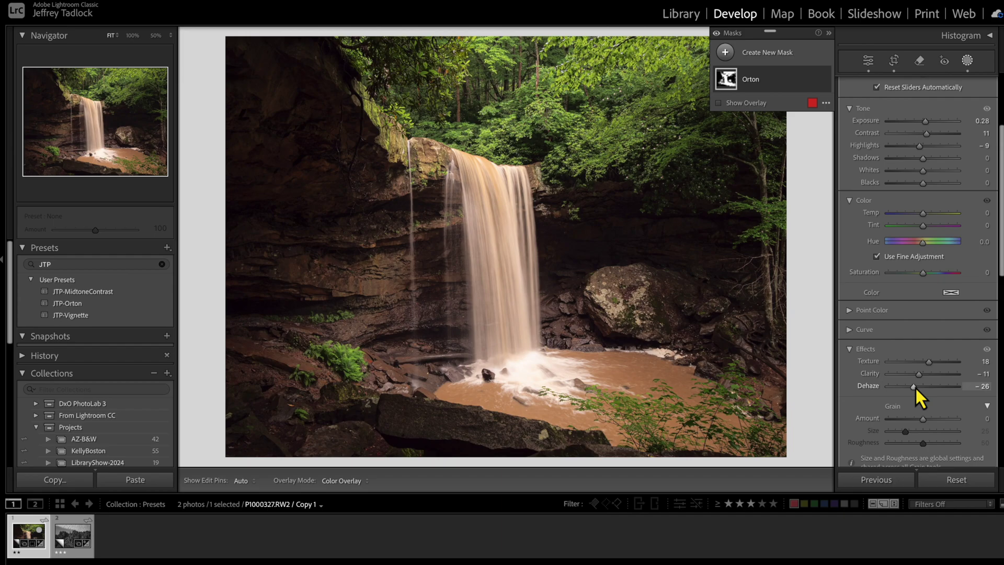
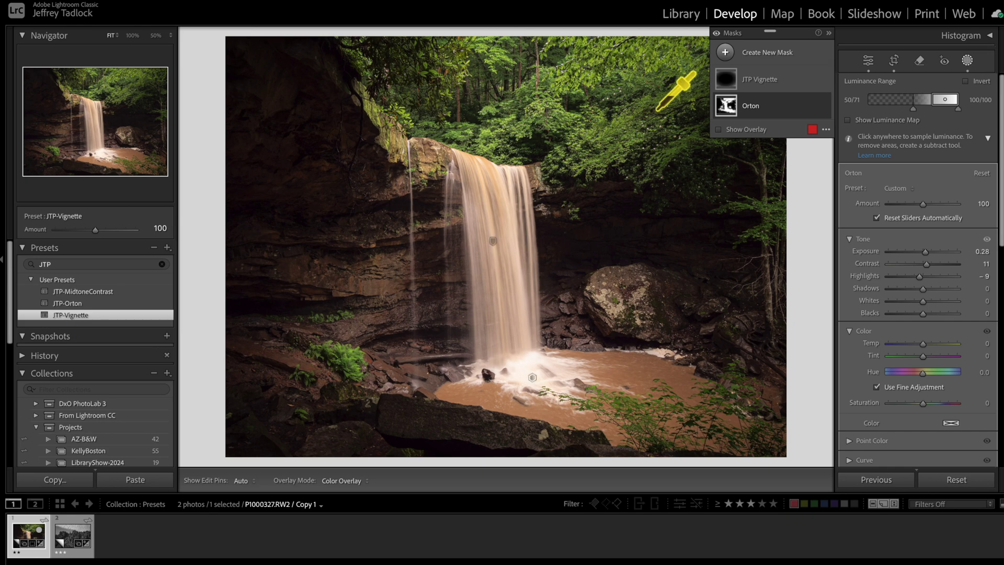
# Select the JTP Vignette mask on the waterfall photo and toggle its visibility to compare its effect.
pyautogui.moveTo(732, 86)
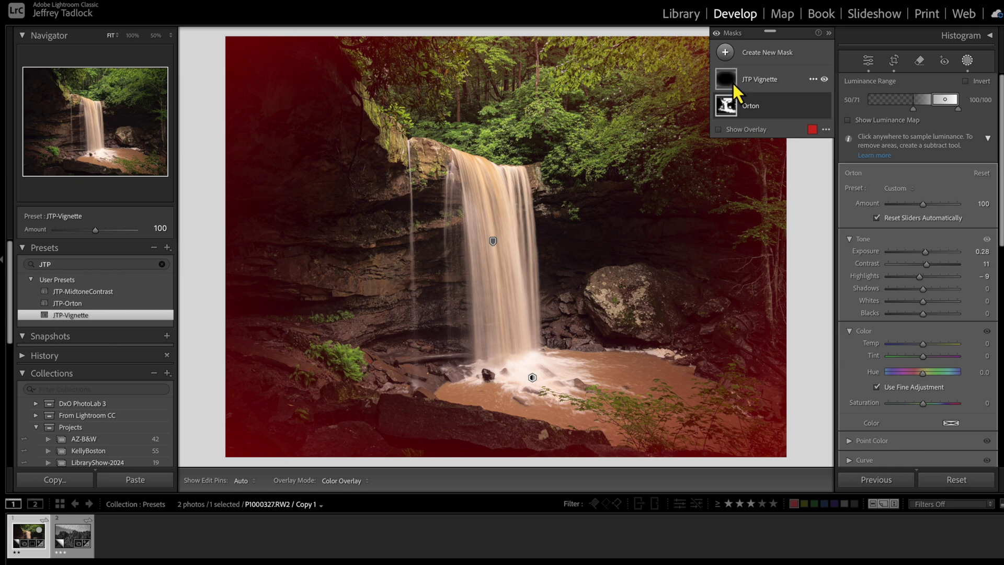
pyautogui.click(733, 88)
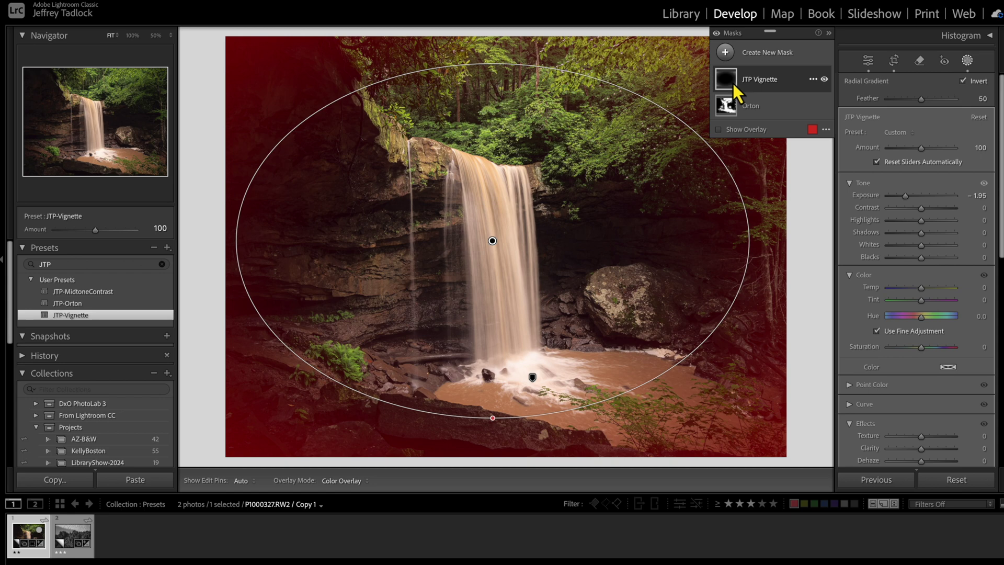
pyautogui.click(824, 79)
pyautogui.click(823, 79)
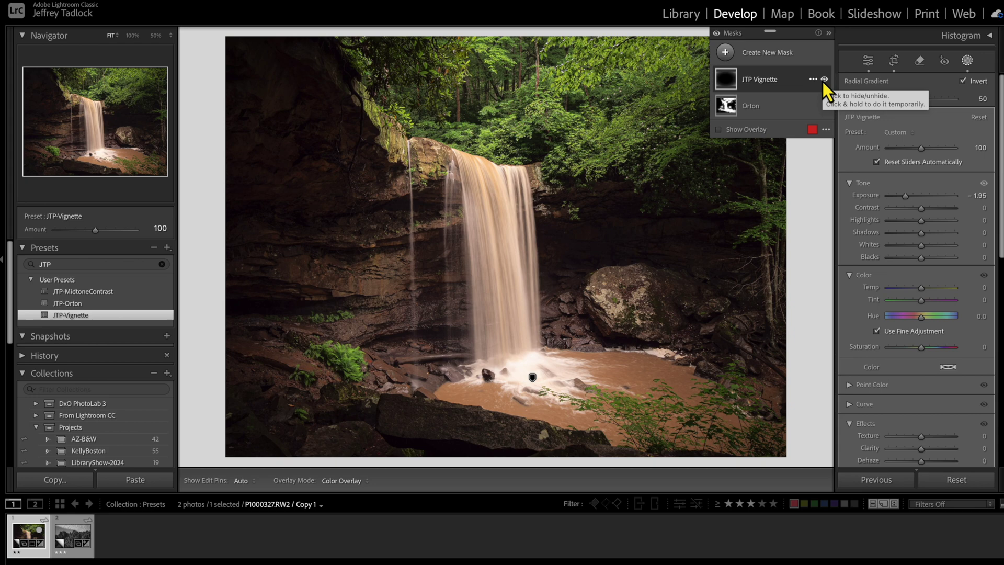
# Set the JTP Vignette mask's Exposure to −0.86 and shift its ellipse slightly up and to the right over the waterfall.
pyautogui.moveTo(906, 197); pyautogui.dragTo(914, 197)
pyautogui.moveTo(829, 145)
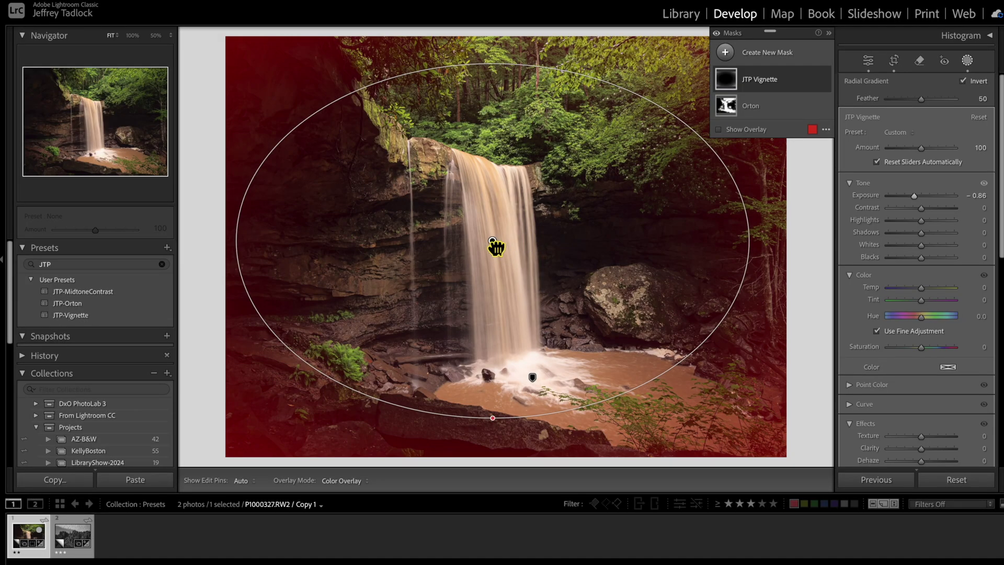
pyautogui.moveTo(495, 246)
pyautogui.mouseDown()
pyautogui.moveTo(534, 236)
pyautogui.moveTo(489, 218)
pyautogui.moveTo(501, 256)
pyautogui.moveTo(502, 244)
pyautogui.moveTo(401, 235)
pyautogui.moveTo(524, 237)
pyautogui.moveTo(507, 239)
pyautogui.mouseUp()
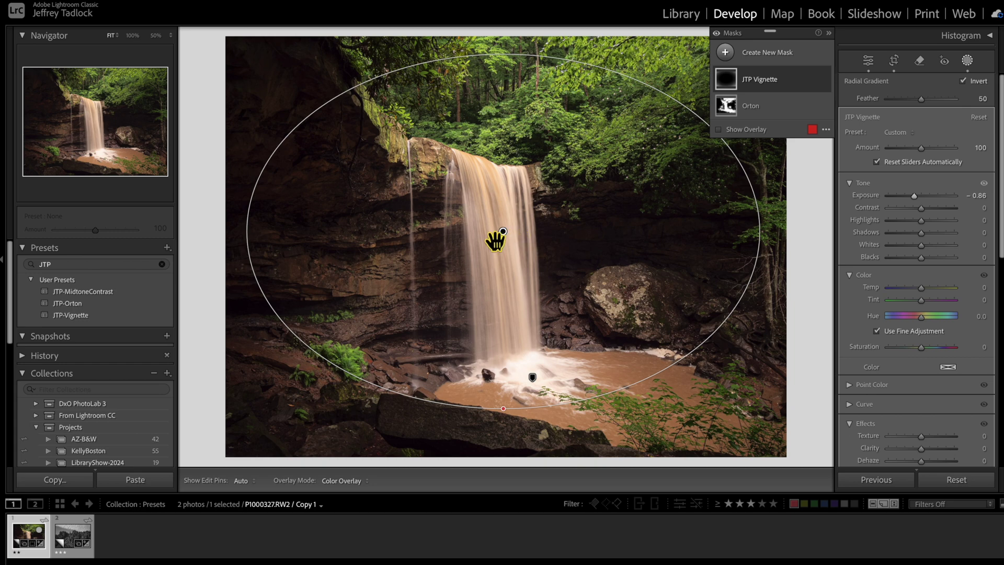
pyautogui.click(967, 60)
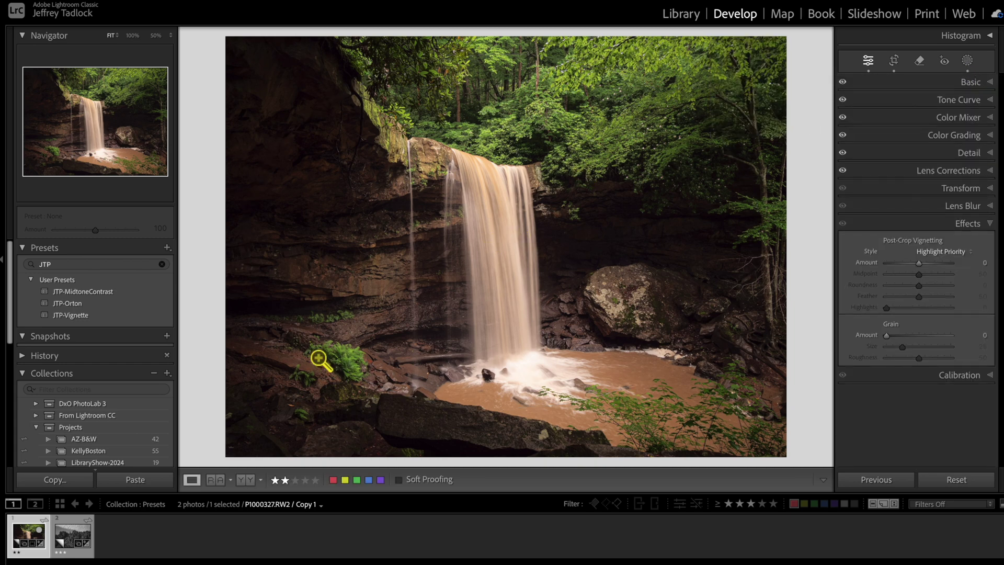
# Apply the JTP-Vignette preset to the black-and-white rock formation photo and toggle the mask's visibility to compare its effect.
pyautogui.click(76, 536)
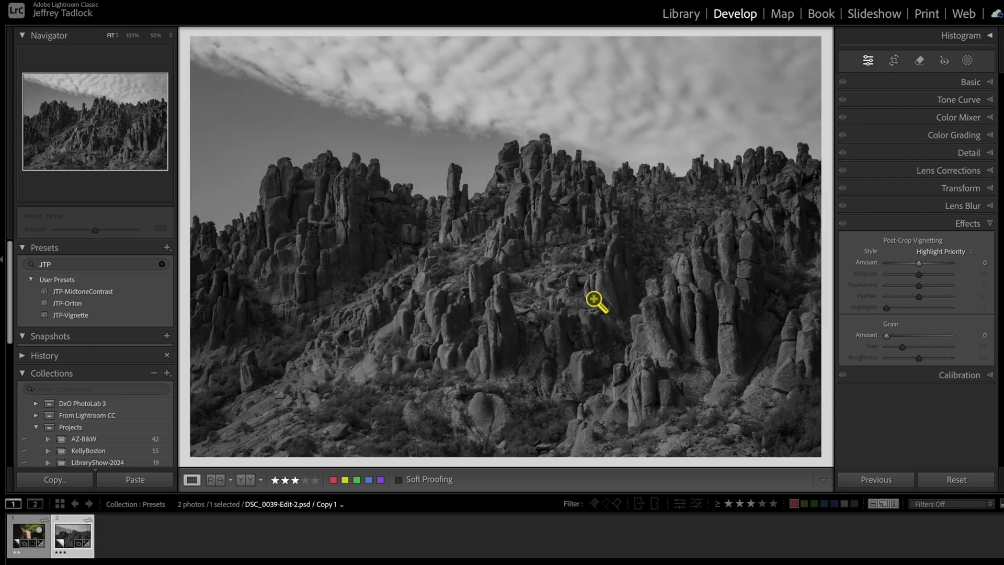
pyautogui.click(966, 60)
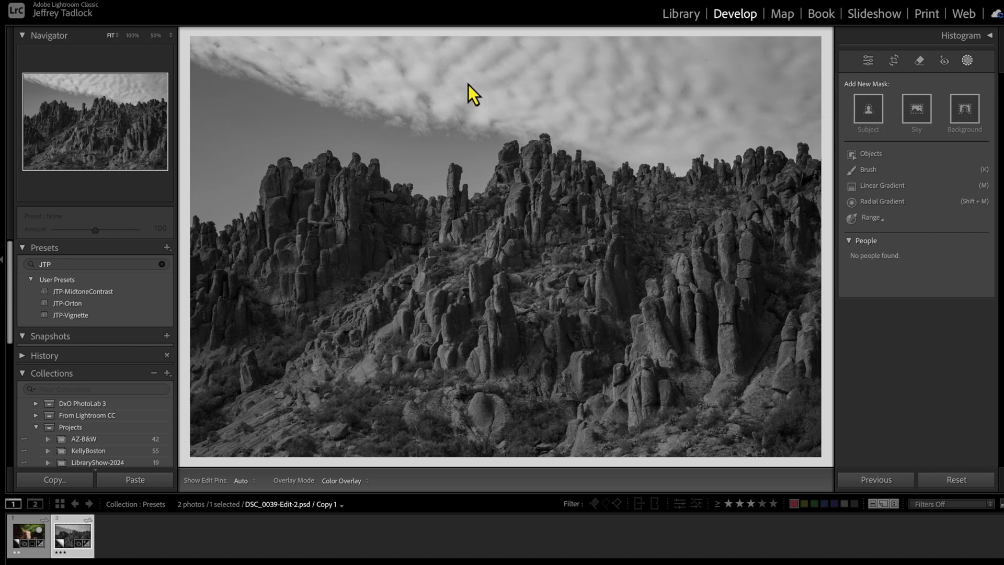
pyautogui.click(72, 316)
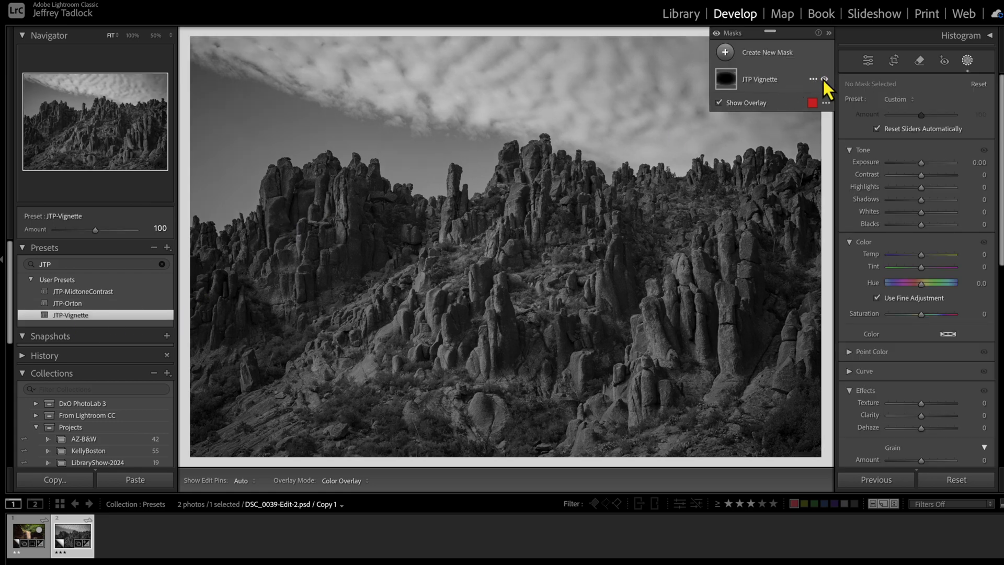
pyautogui.click(825, 79)
pyautogui.click(824, 79)
pyautogui.click(824, 79)
pyautogui.click(824, 79)
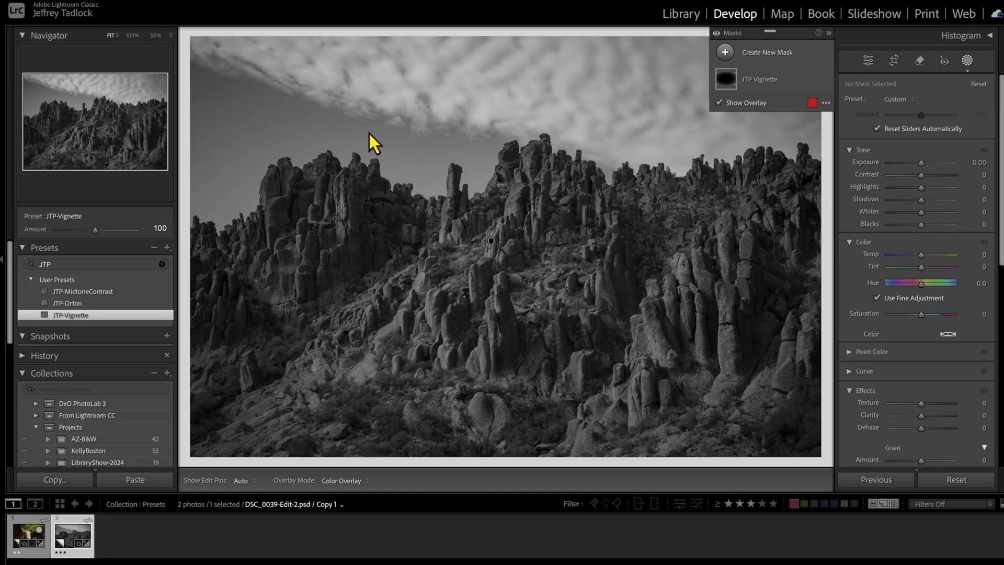
# Subtract a brush from the JTP Vignette mask on the rock formation photo and paint over the sky, then collapse the mask list.
pyautogui.click(737, 79)
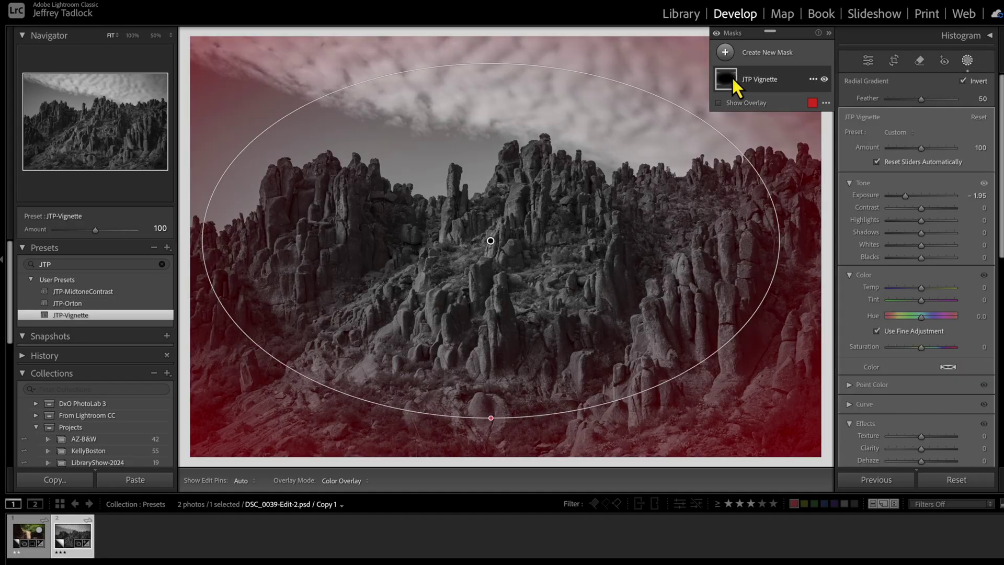
pyautogui.press('o')
pyautogui.click(738, 82)
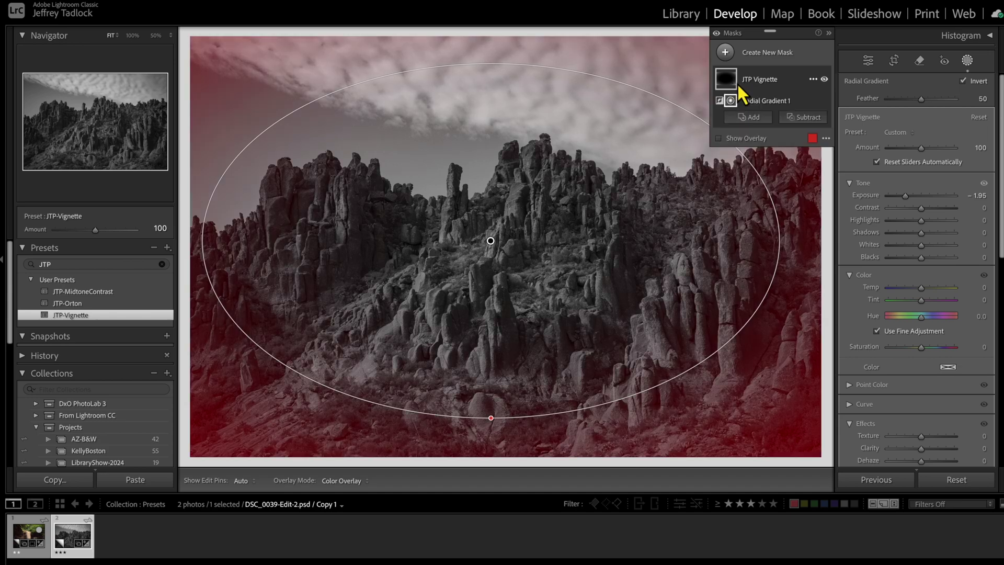
pyautogui.click(802, 124)
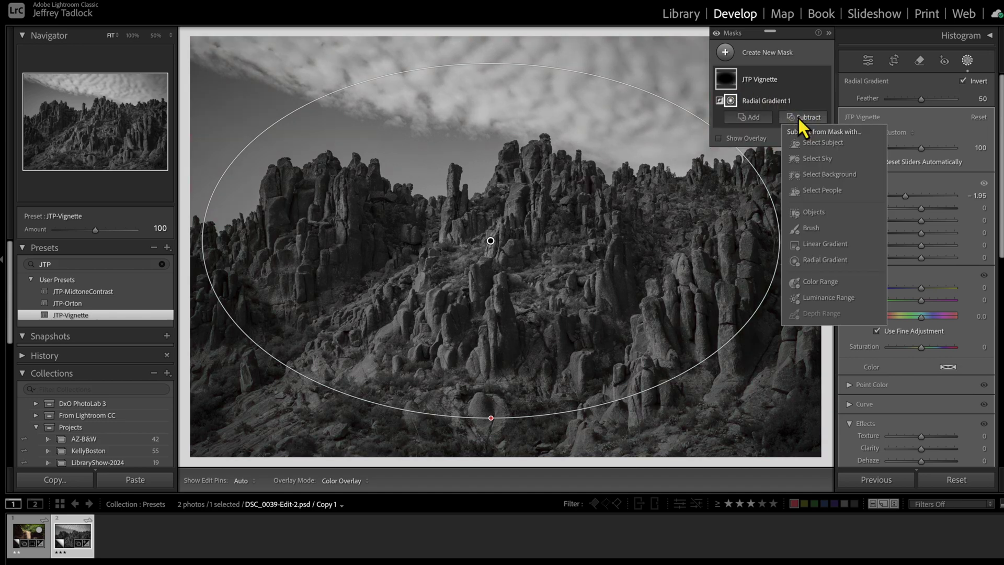
pyautogui.click(808, 230)
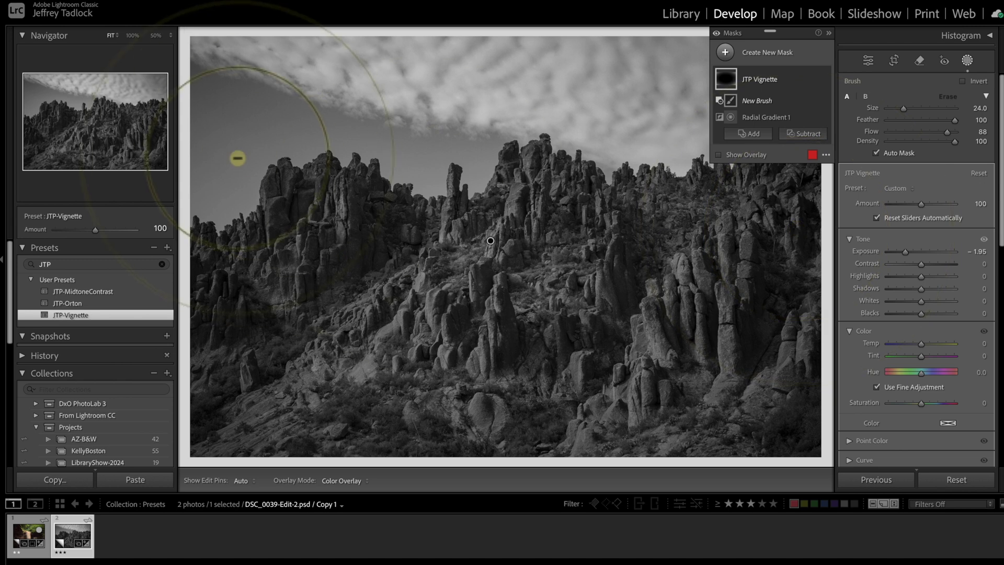
pyautogui.press('h')
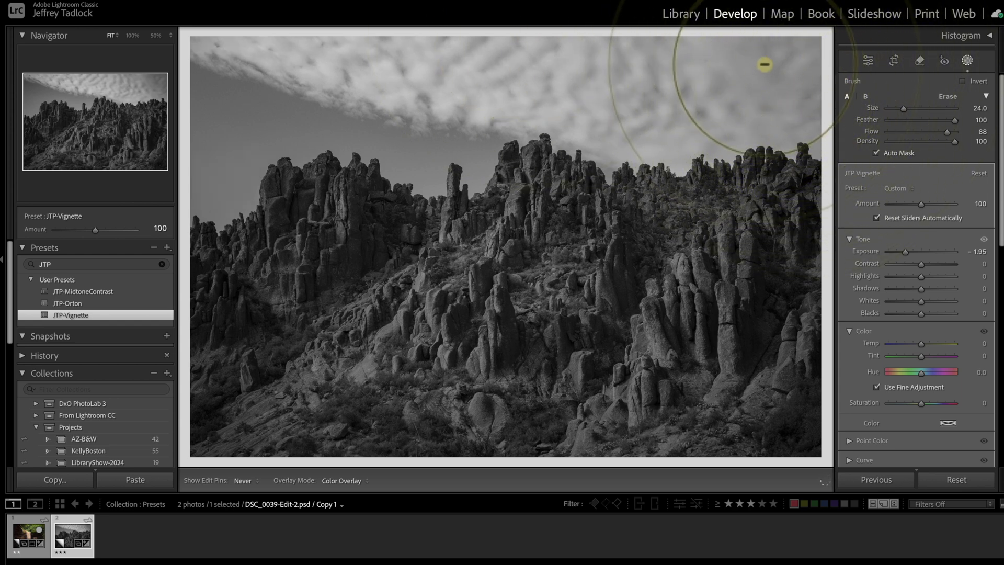
pyautogui.hotkey('shift', 'w')
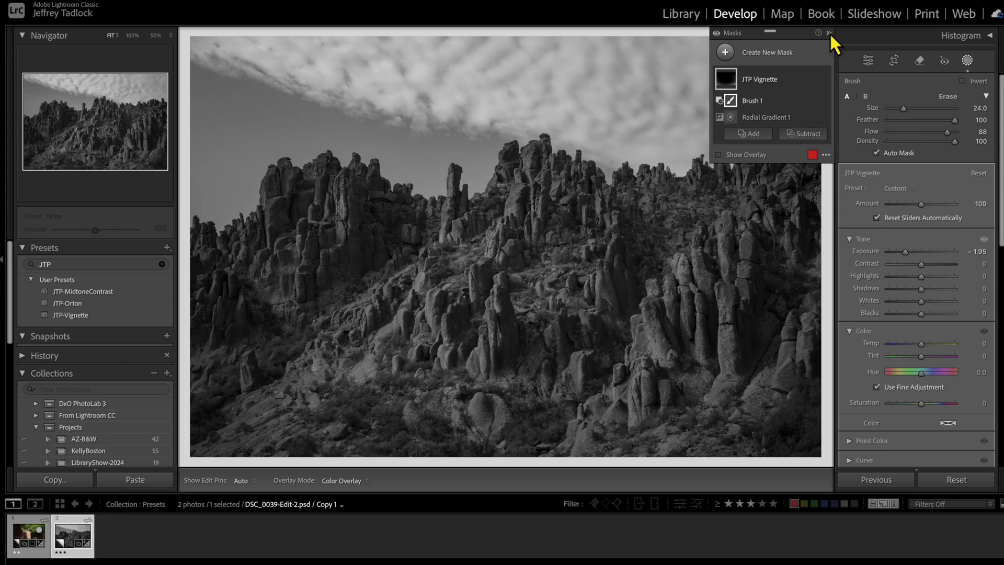
pyautogui.click(829, 32)
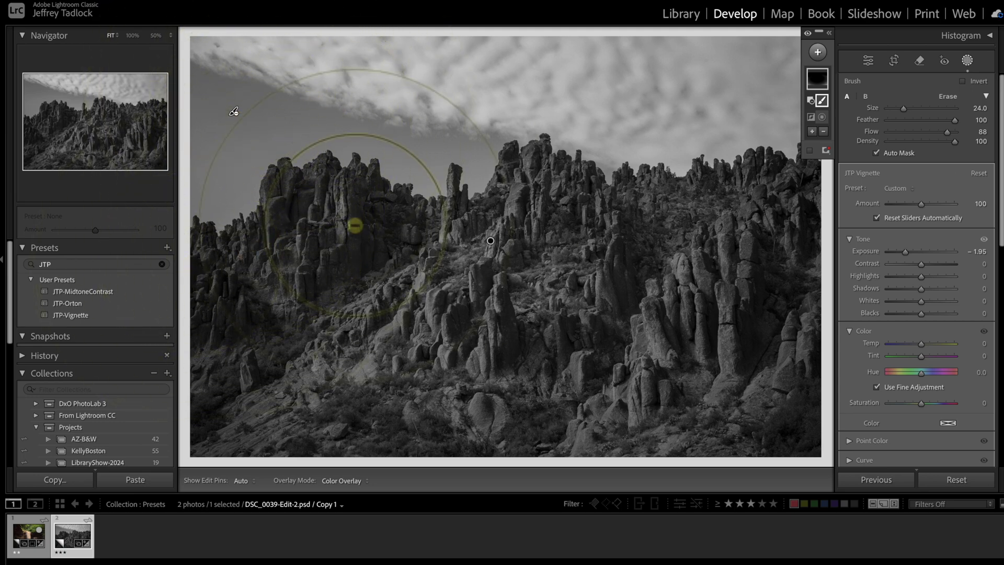
# Switch to the waterfall photo, apply the JTP-MidtoneContrast preset and select its mask.
pyautogui.click(25, 537)
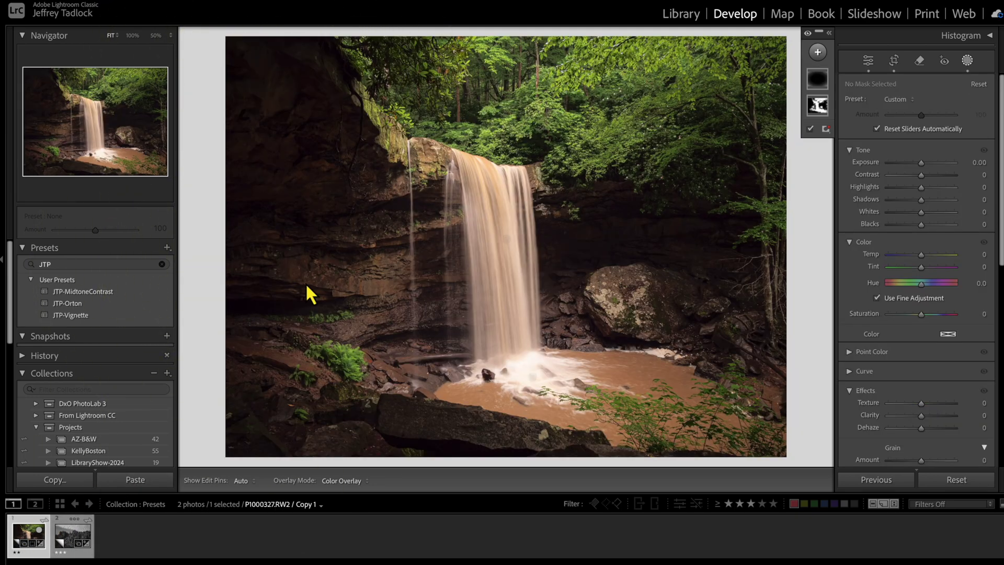
pyautogui.click(86, 294)
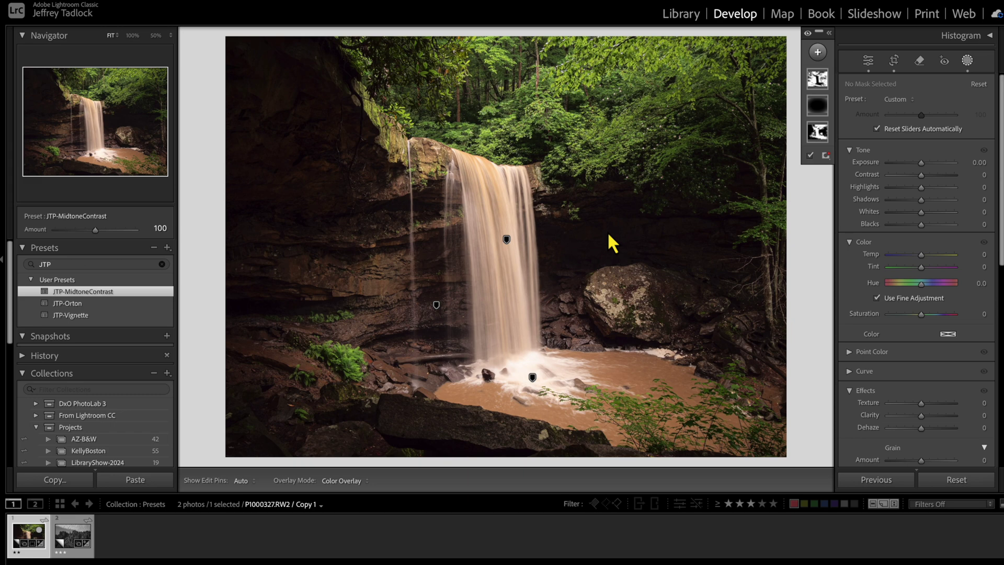
pyautogui.click(818, 84)
pyautogui.click(830, 33)
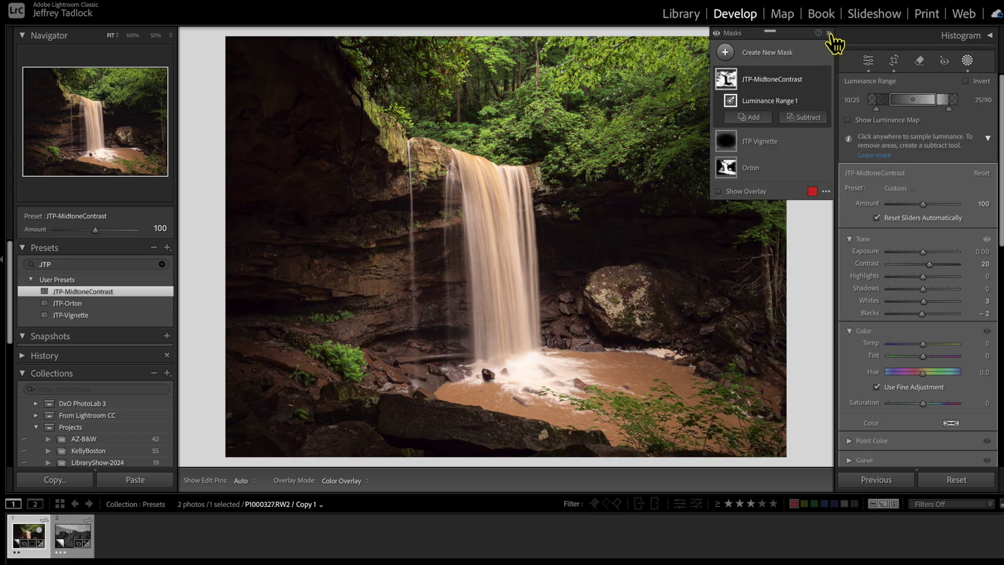
# Set the JTP-MidtoneContrast mask's Blacks to 3.
pyautogui.click(745, 78)
pyautogui.click(722, 92)
pyautogui.moveTo(922, 314); pyautogui.dragTo(924, 313)
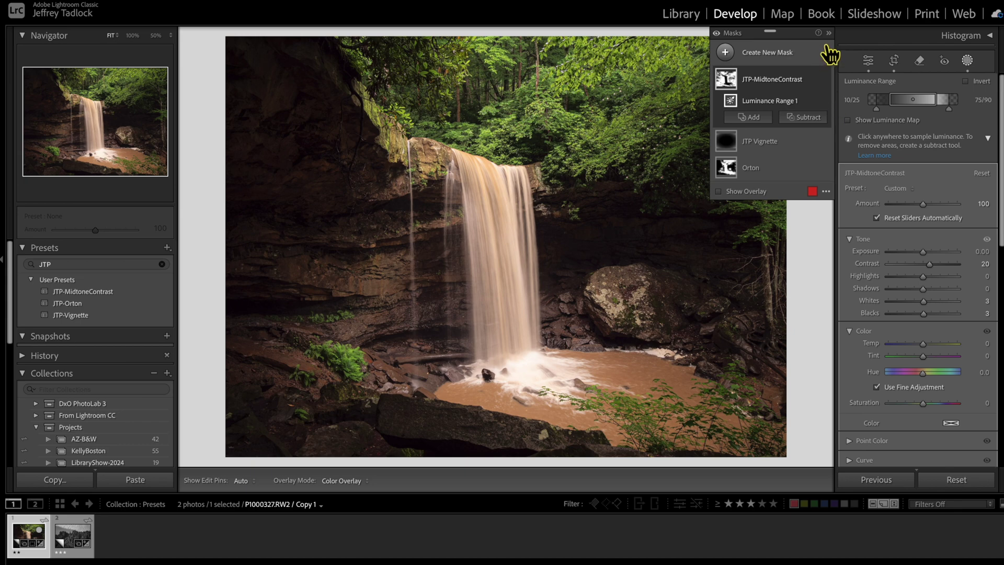
pyautogui.click(728, 77)
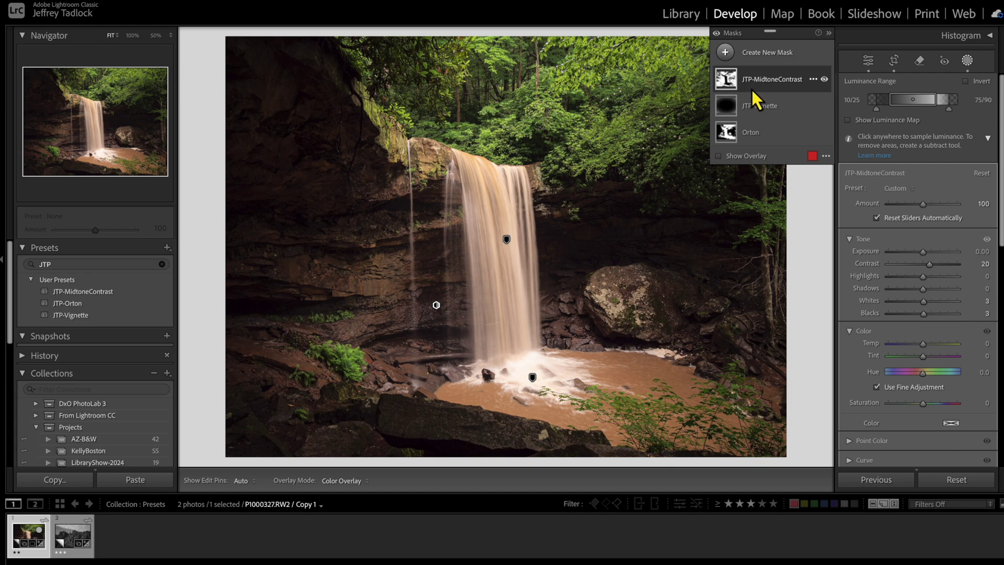
# Delete the JTP-MidtoneContrast mask and all remaining masks from the waterfall photo.
pyautogui.moveTo(730, 84)
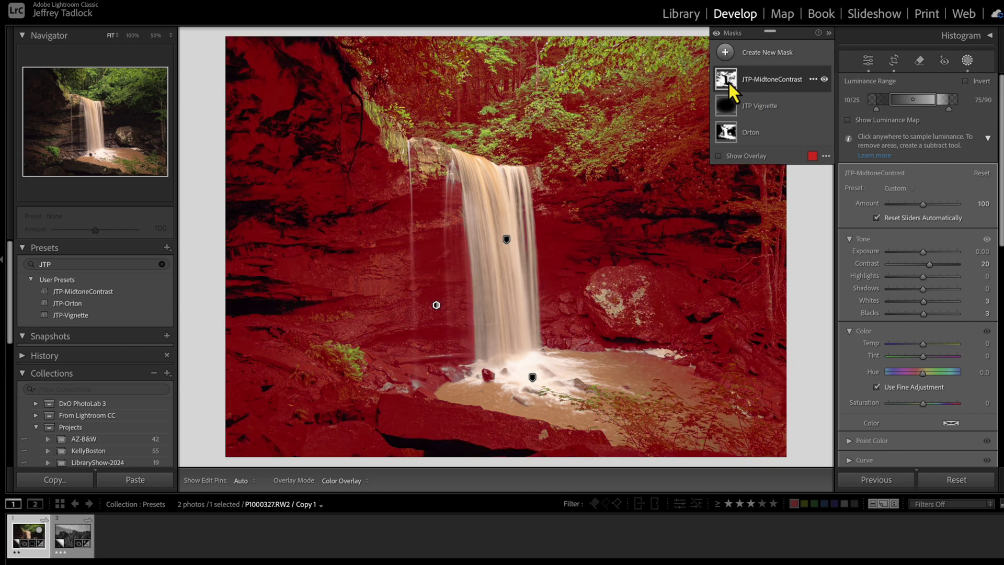
pyautogui.rightClick(729, 82)
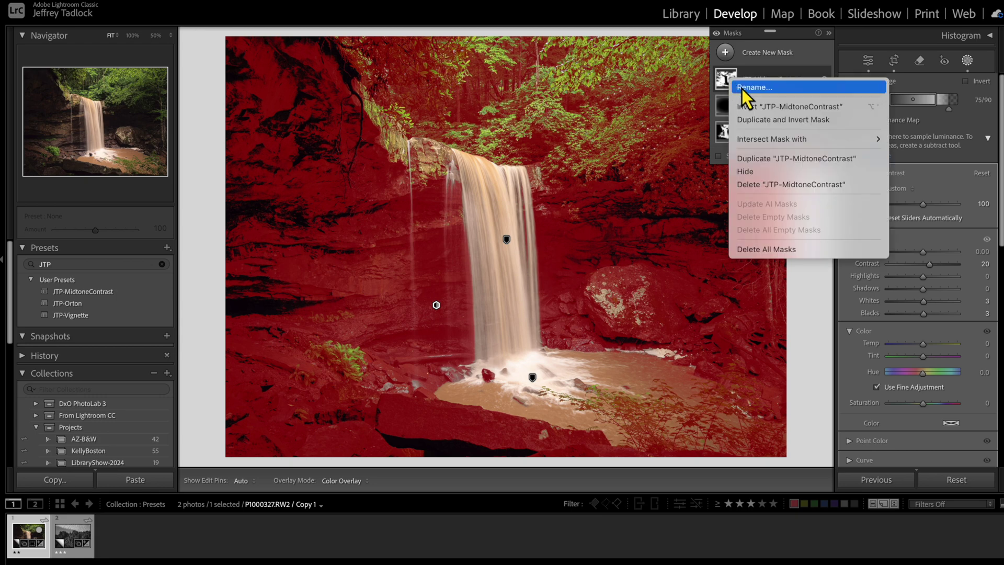
pyautogui.click(765, 183)
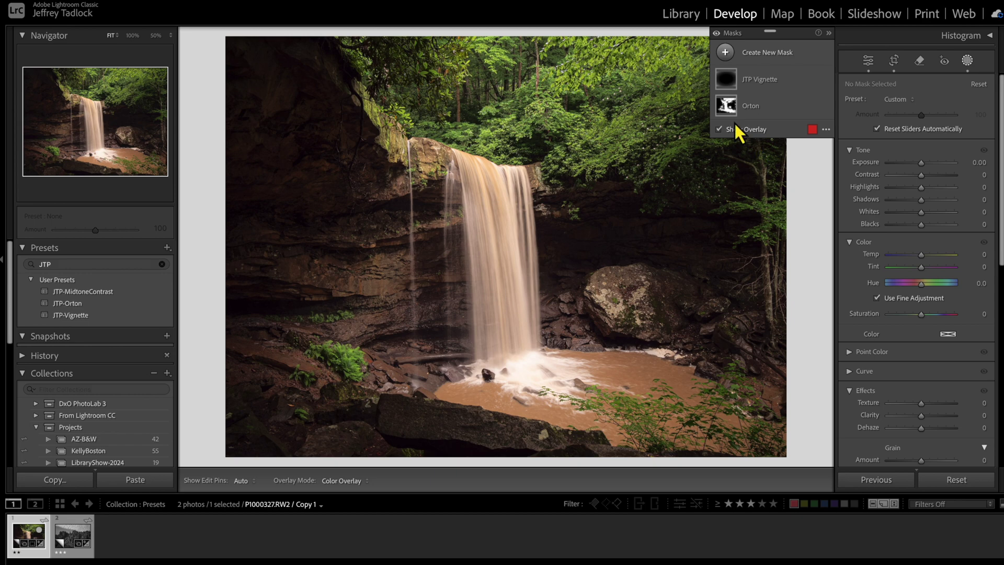
pyautogui.moveTo(730, 108)
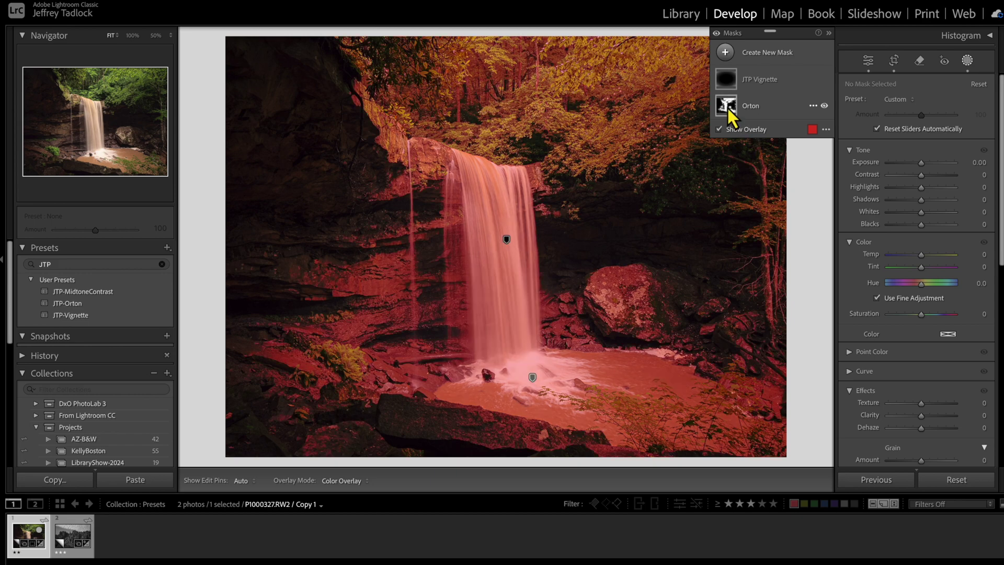
pyautogui.rightClick(727, 107)
pyautogui.click(774, 275)
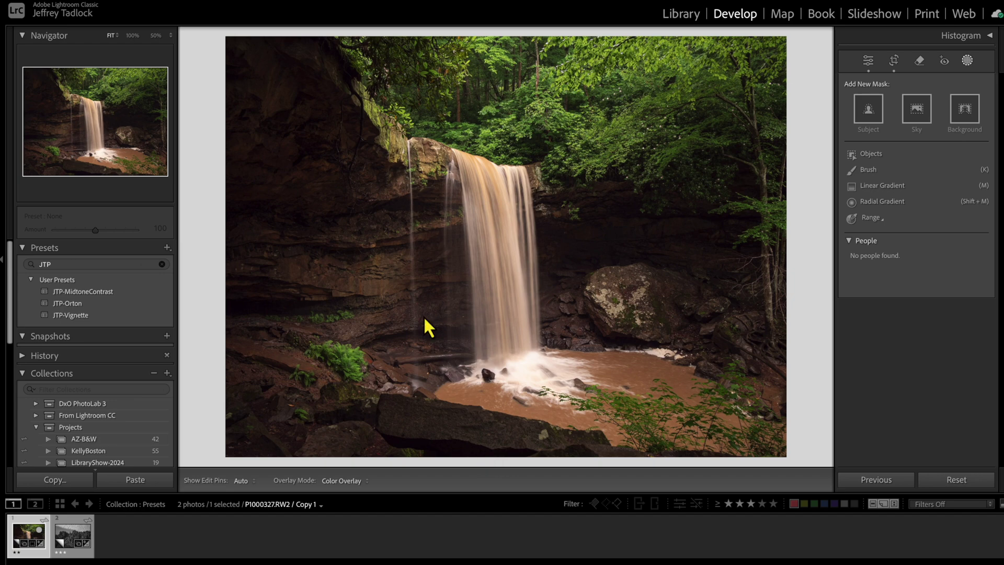
# Check the waterfall photo's Basic adjustments and create a Luminance Range mask with a range of 36/61 to 100/100.
pyautogui.click(967, 61)
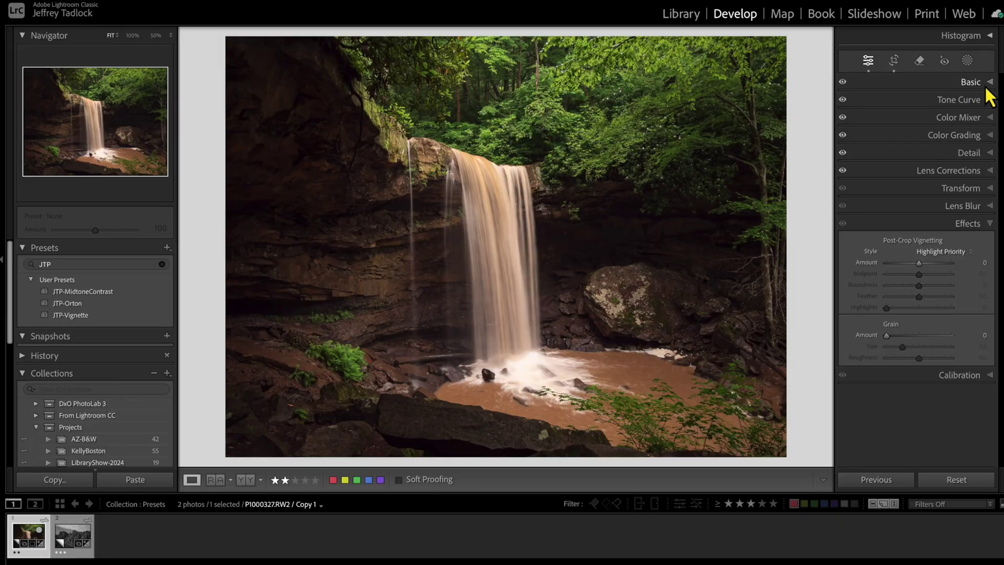
pyautogui.click(988, 88)
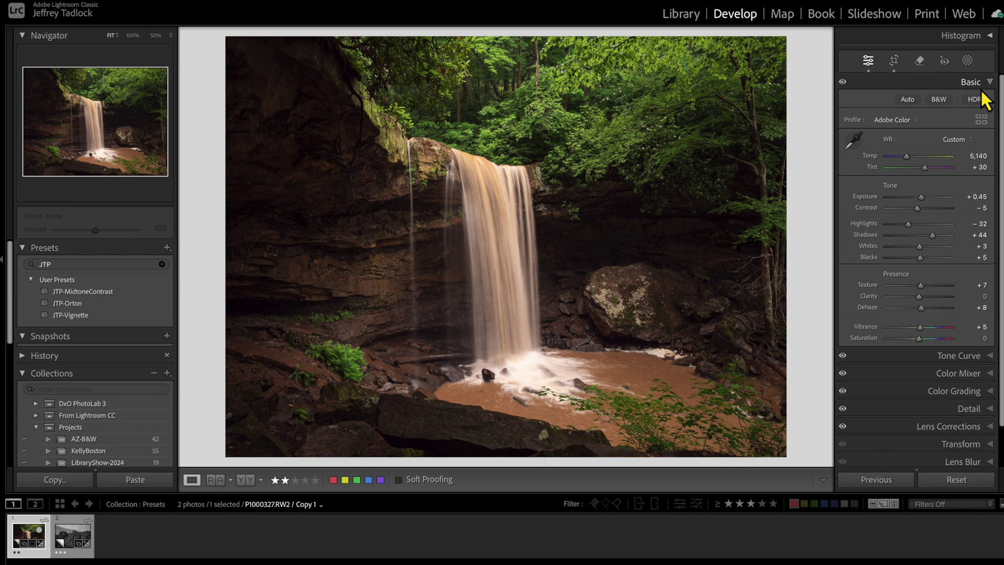
pyautogui.click(968, 61)
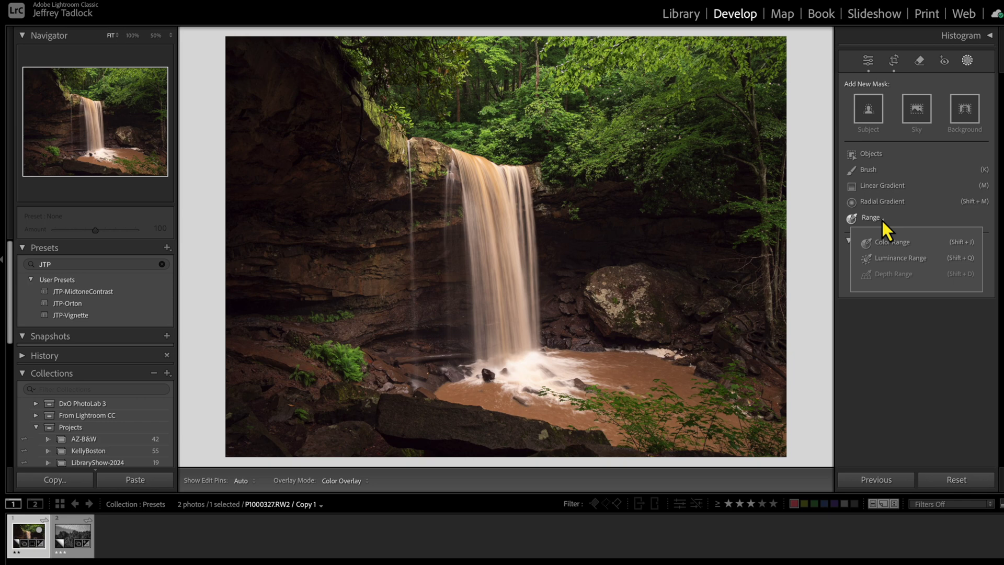
pyautogui.hotkey('shift', 'q')
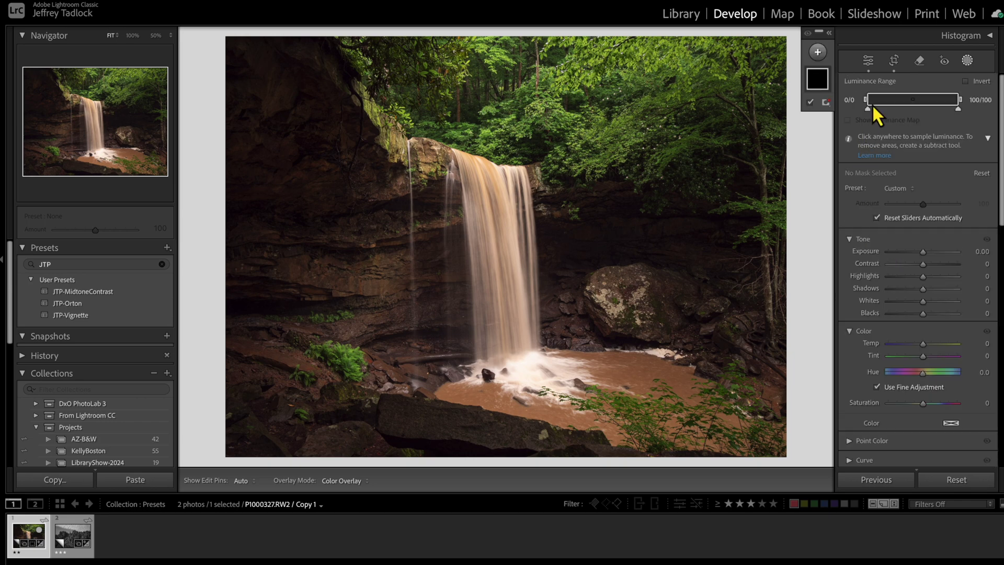
pyautogui.moveTo(868, 104); pyautogui.dragTo(925, 107)
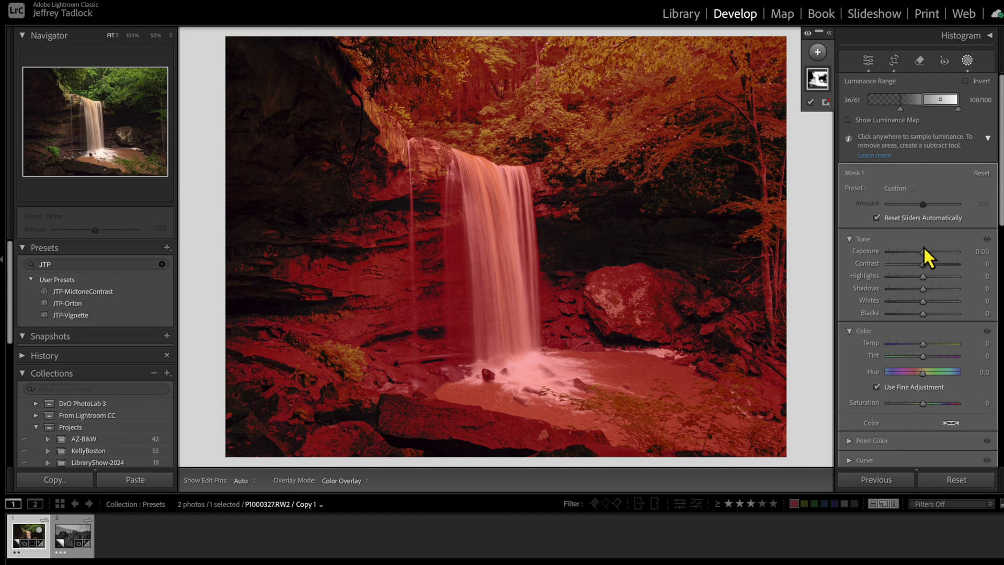
# Set the luminance mask's Exposure to 0.25, Contrast to 13, Highlights to −15, Texture to 15, Clarity to −17 and Dehaze to −19.
pyautogui.moveTo(923, 253); pyautogui.dragTo(925, 252)
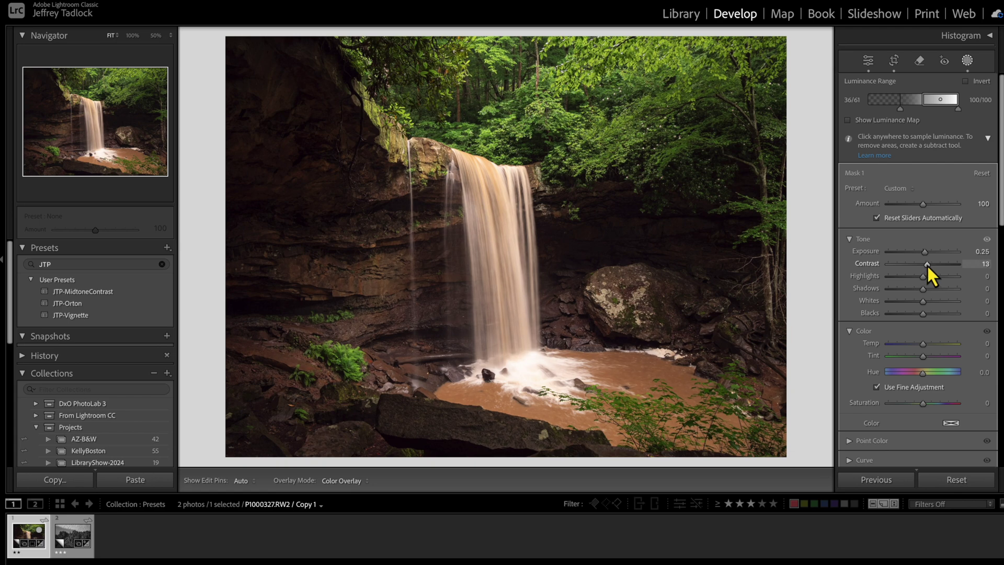
pyautogui.moveTo(922, 278); pyautogui.dragTo(917, 277)
pyautogui.scroll(-5, 917, 278)
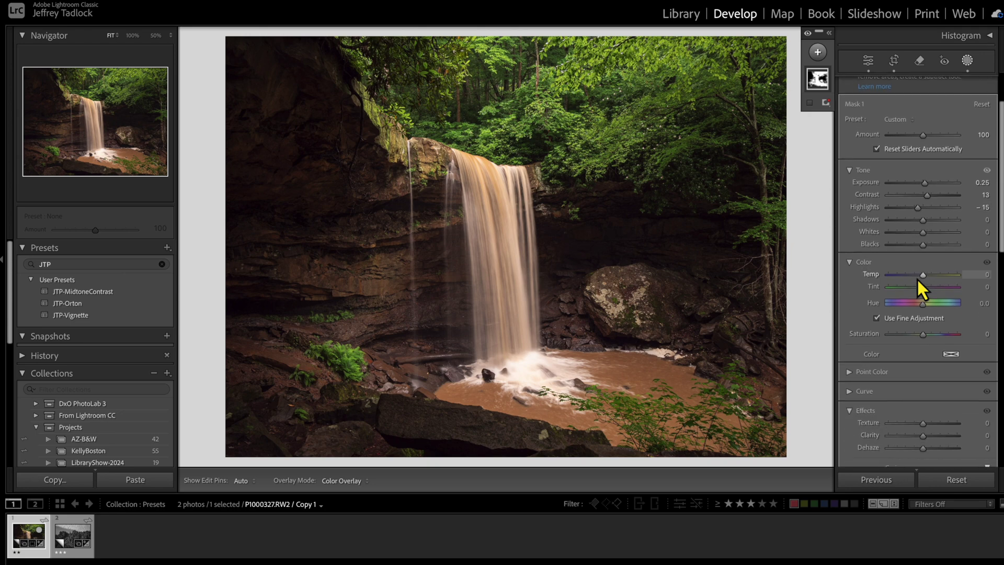
pyautogui.scroll(-3, 917, 278)
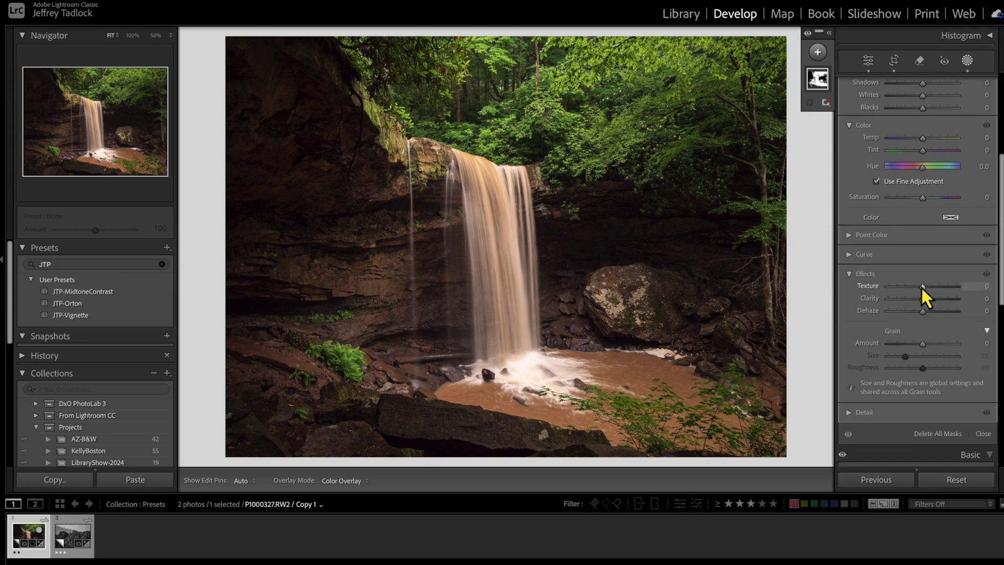
pyautogui.moveTo(922, 288); pyautogui.dragTo(915, 313)
# Expand the mask list and toggle the luminance mask's visibility to compare the photo with and without its effect.
pyautogui.click(829, 33)
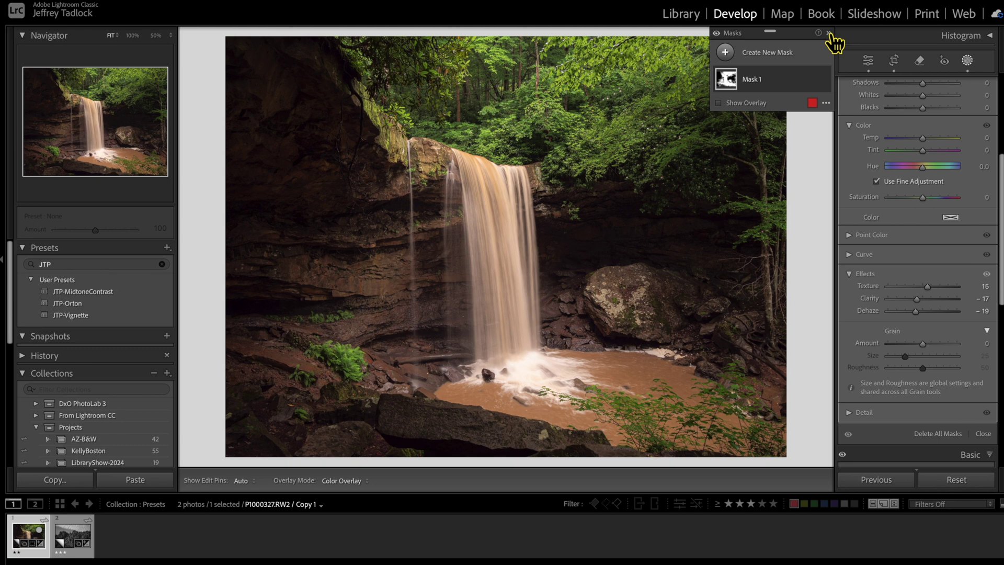
pyautogui.click(825, 78)
pyautogui.click(825, 78)
pyautogui.click(825, 79)
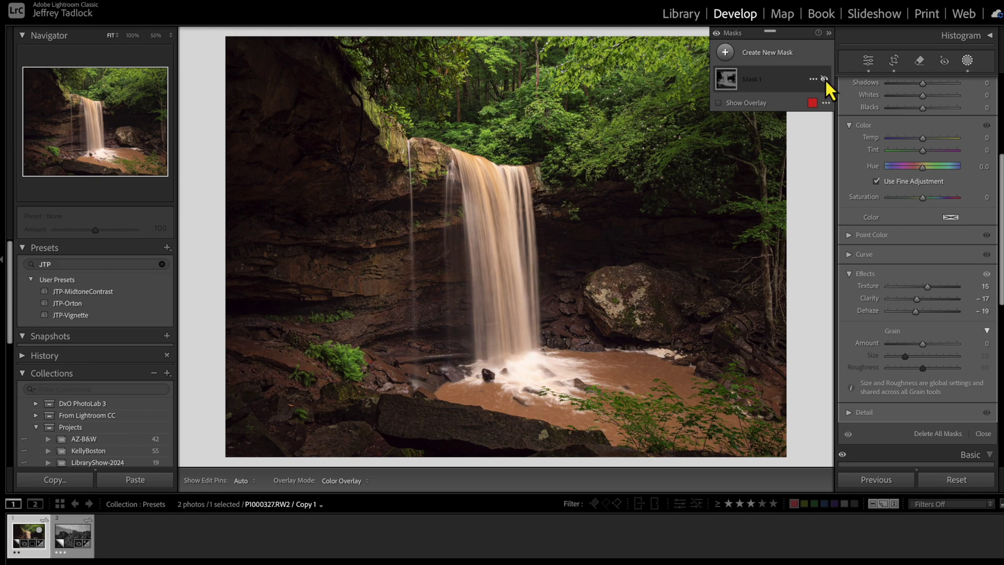
pyautogui.click(825, 79)
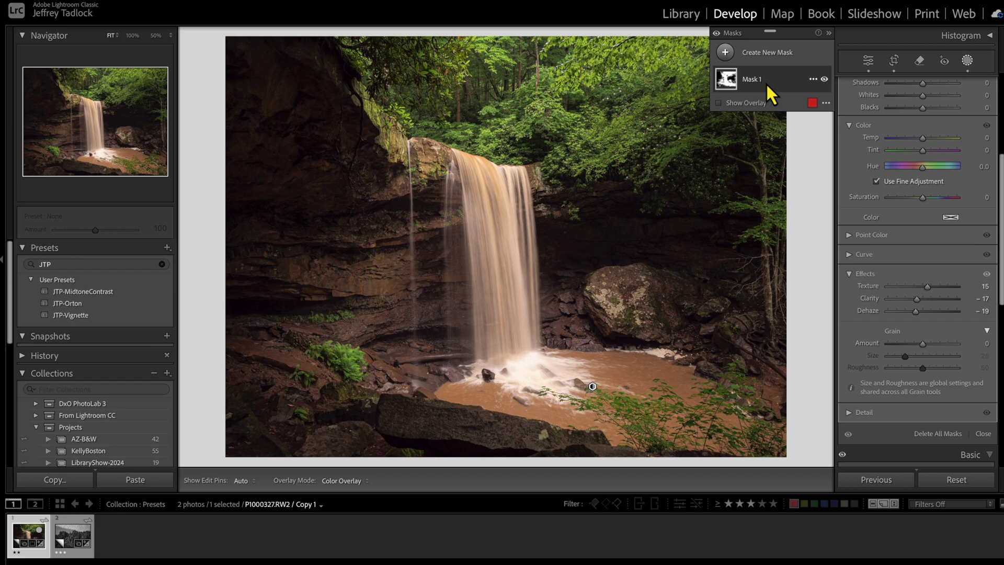
# Rename the luminance range mask as OrtonTest.
pyautogui.click(813, 80)
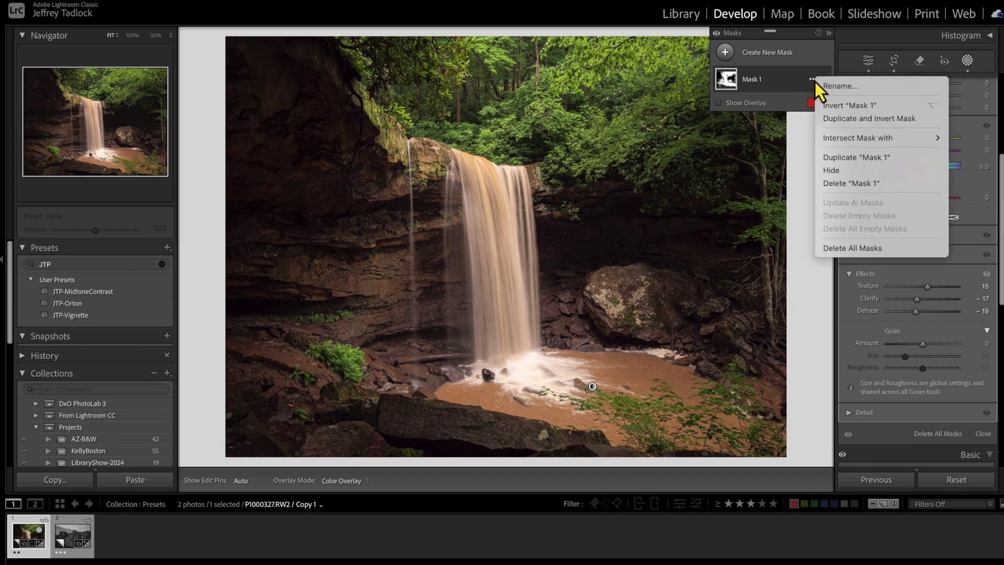
pyautogui.click(824, 85)
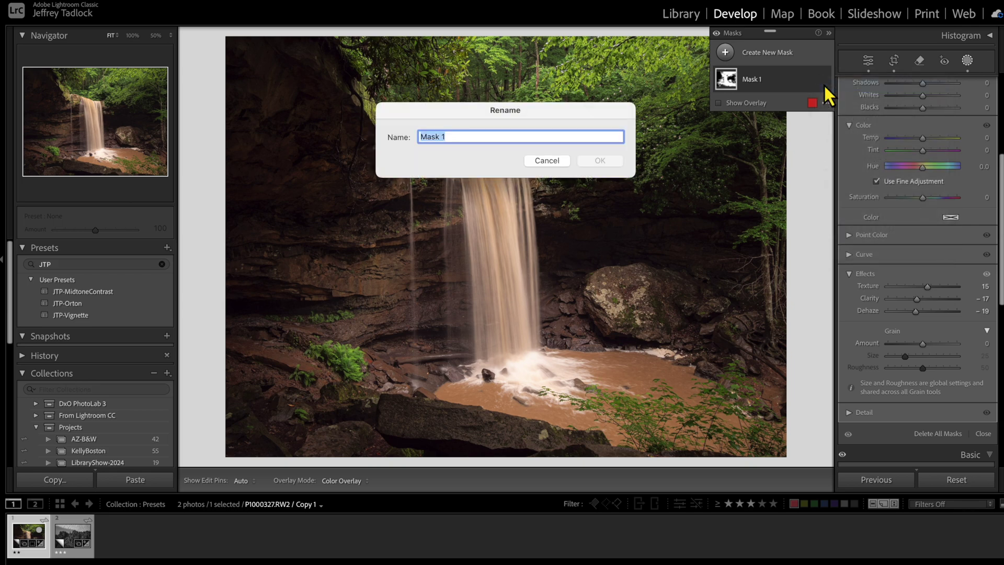
pyautogui.write('OrtonTest')
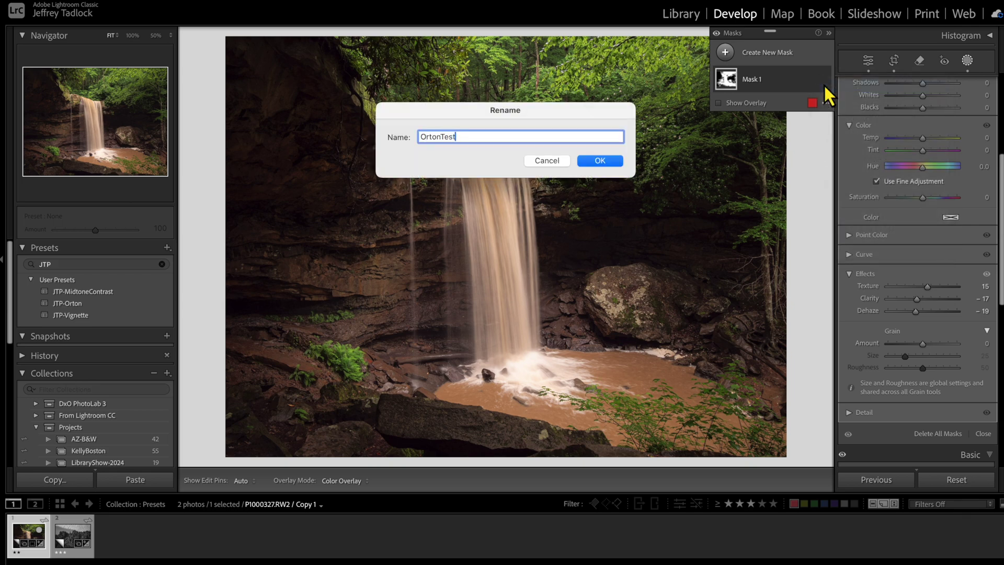
pyautogui.click(605, 163)
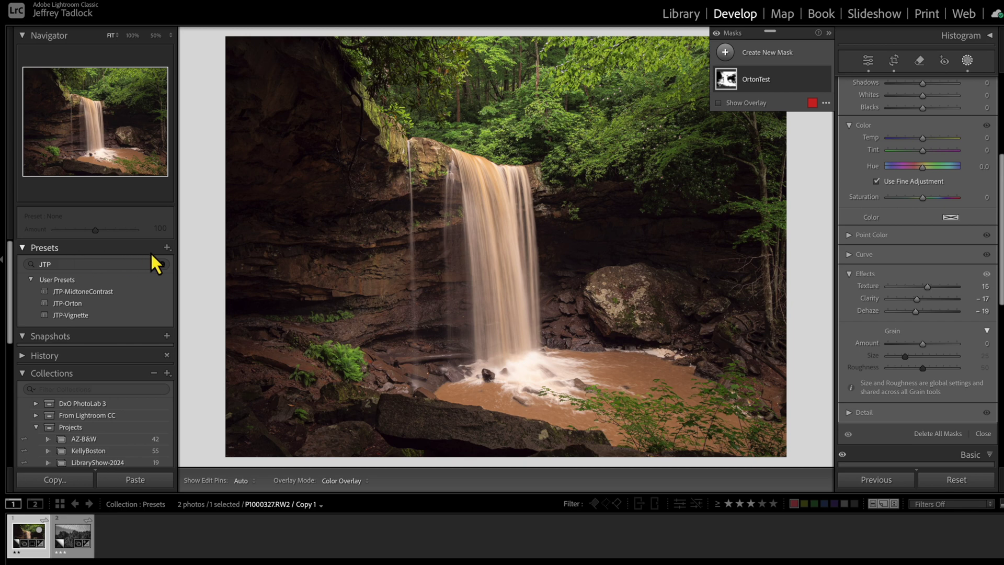
# Create a develop preset named JTP-OrtonTest in the User Presets group, including only the OrtonTest mask from the photo's settings.
pyautogui.click(168, 249)
pyautogui.click(177, 262)
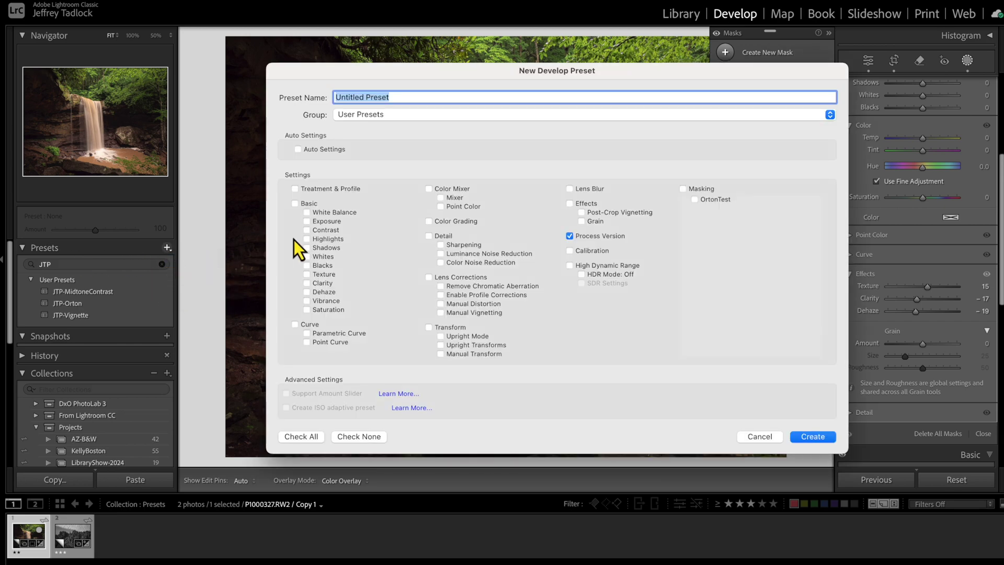
pyautogui.click(572, 239)
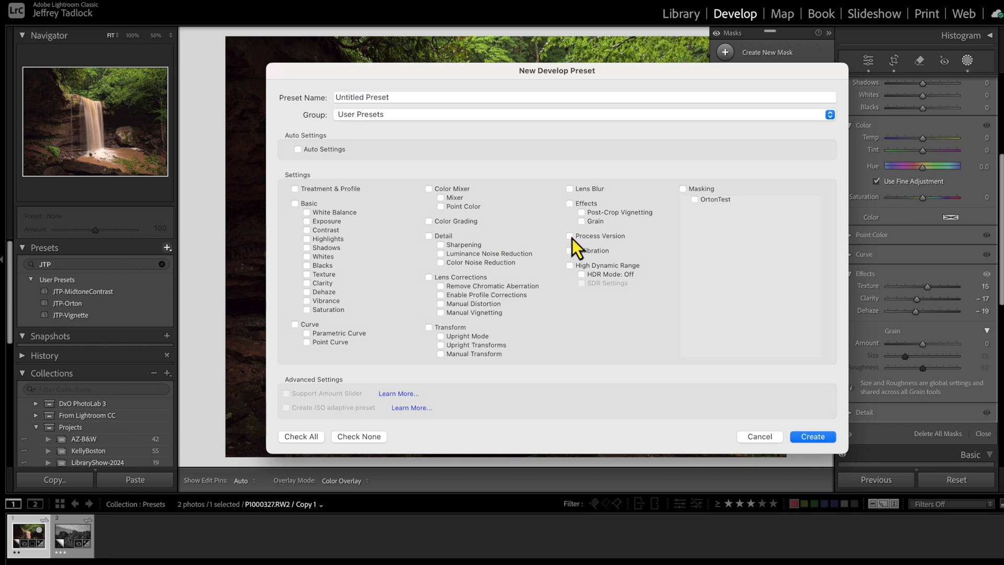
pyautogui.click(696, 200)
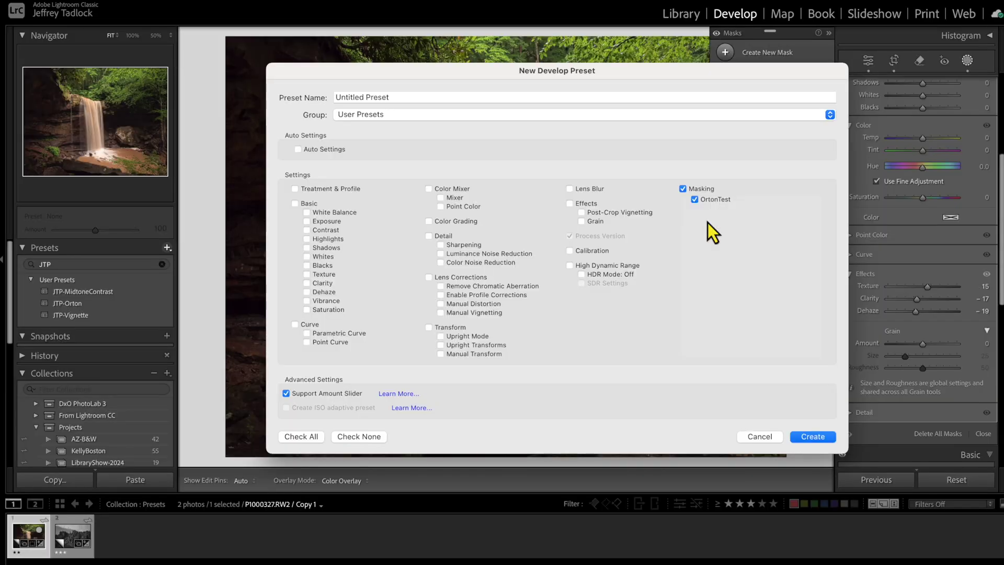
pyautogui.click(412, 97)
pyautogui.write('JTP-')
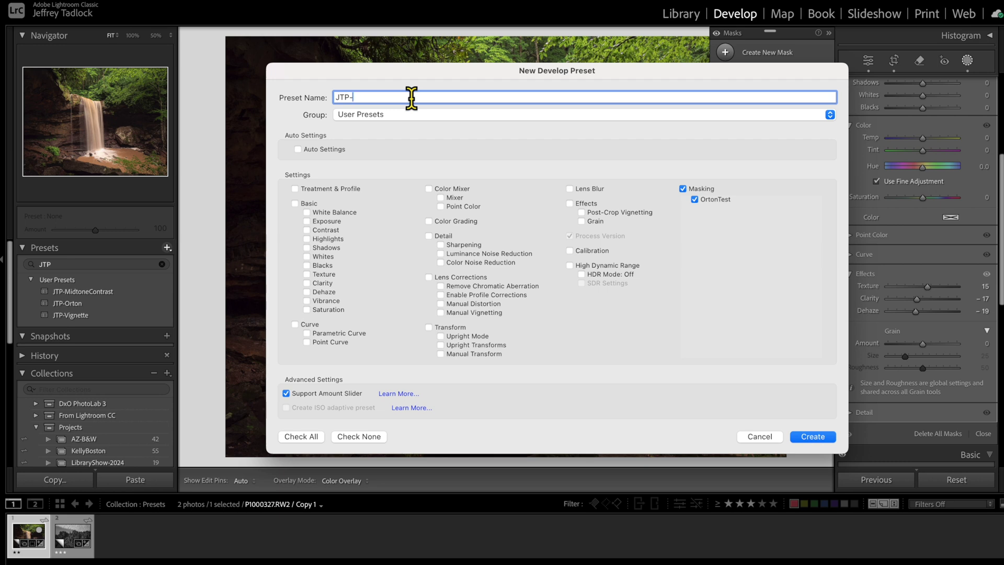
pyautogui.write('OrtonTest')
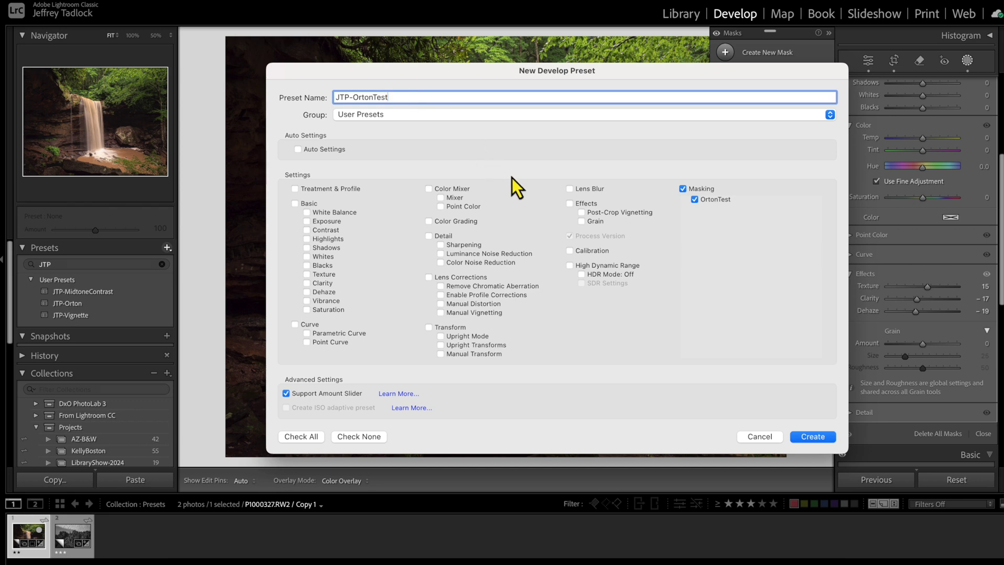
pyautogui.click(813, 438)
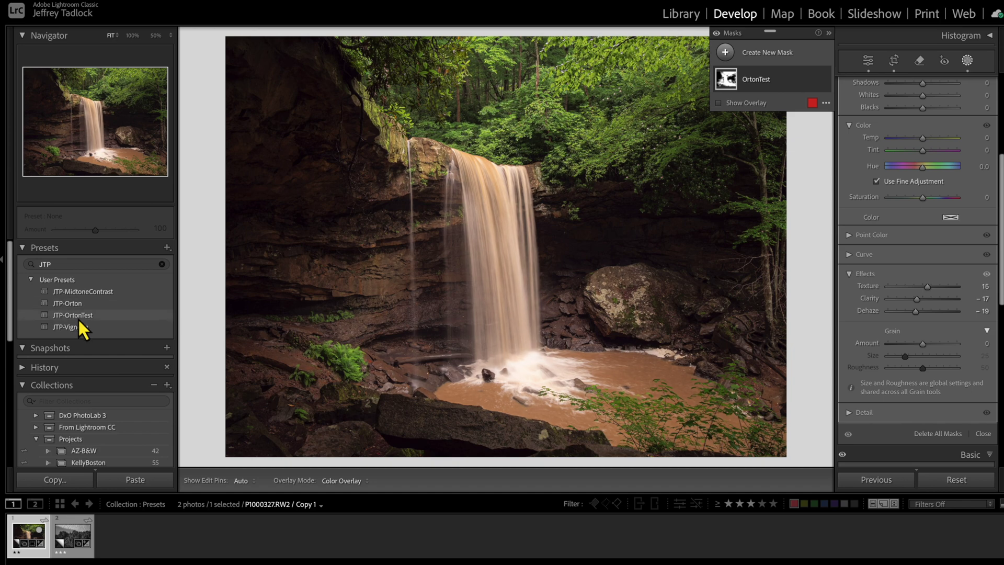
# Delete all masks from the waterfall photo and apply the JTP-OrtonTest preset to it.
pyautogui.moveTo(782, 88)
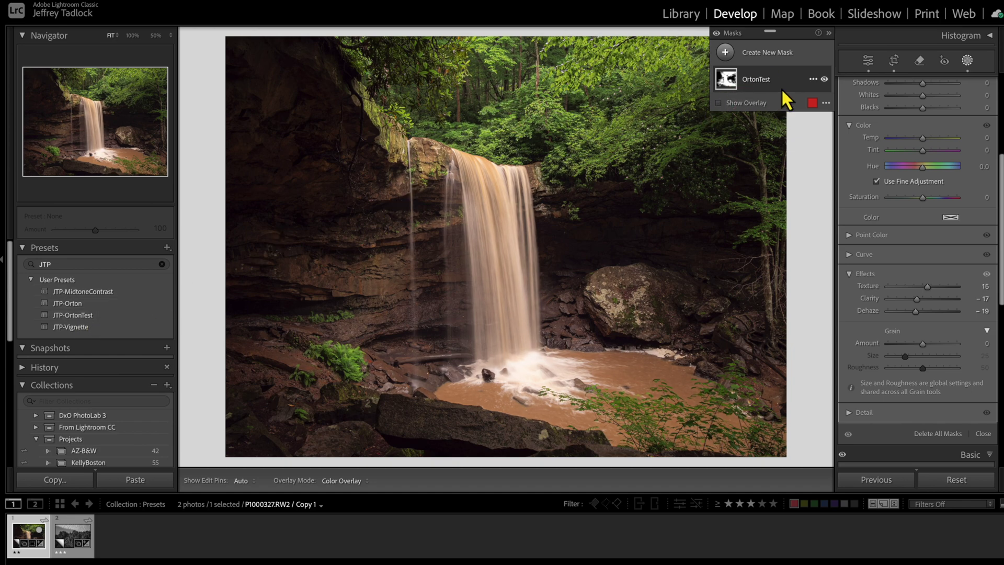
pyautogui.click(812, 80)
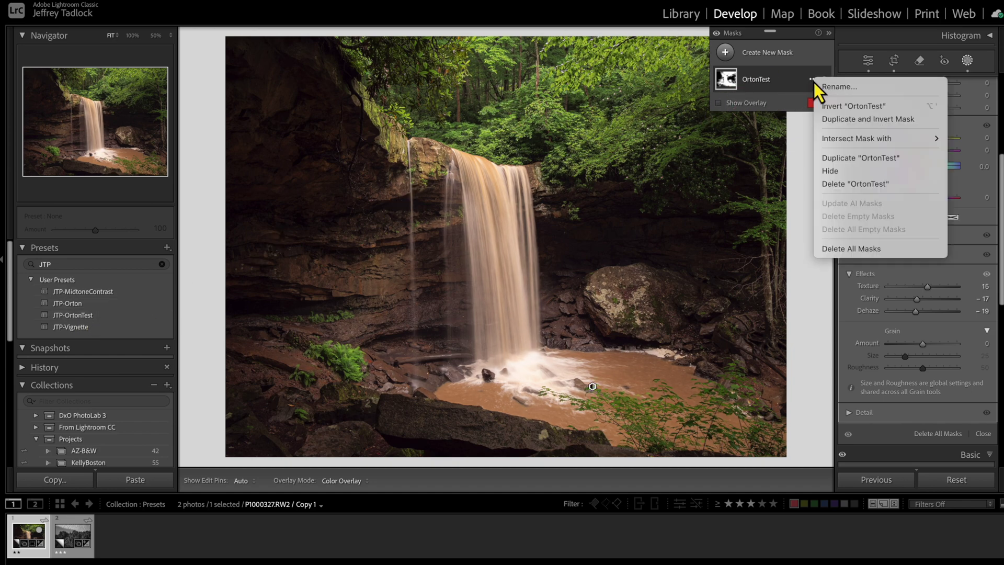
pyautogui.click(833, 248)
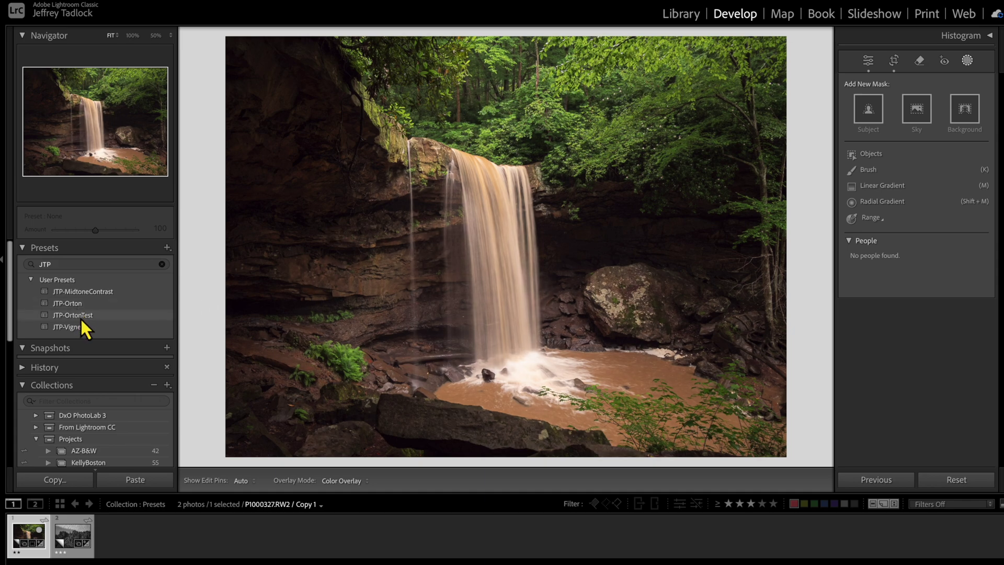
pyautogui.click(80, 316)
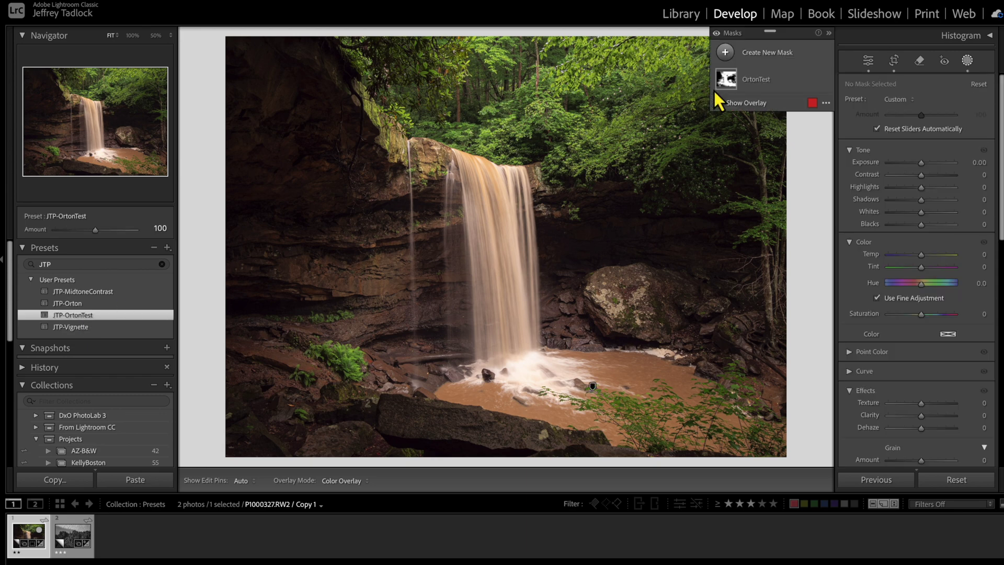